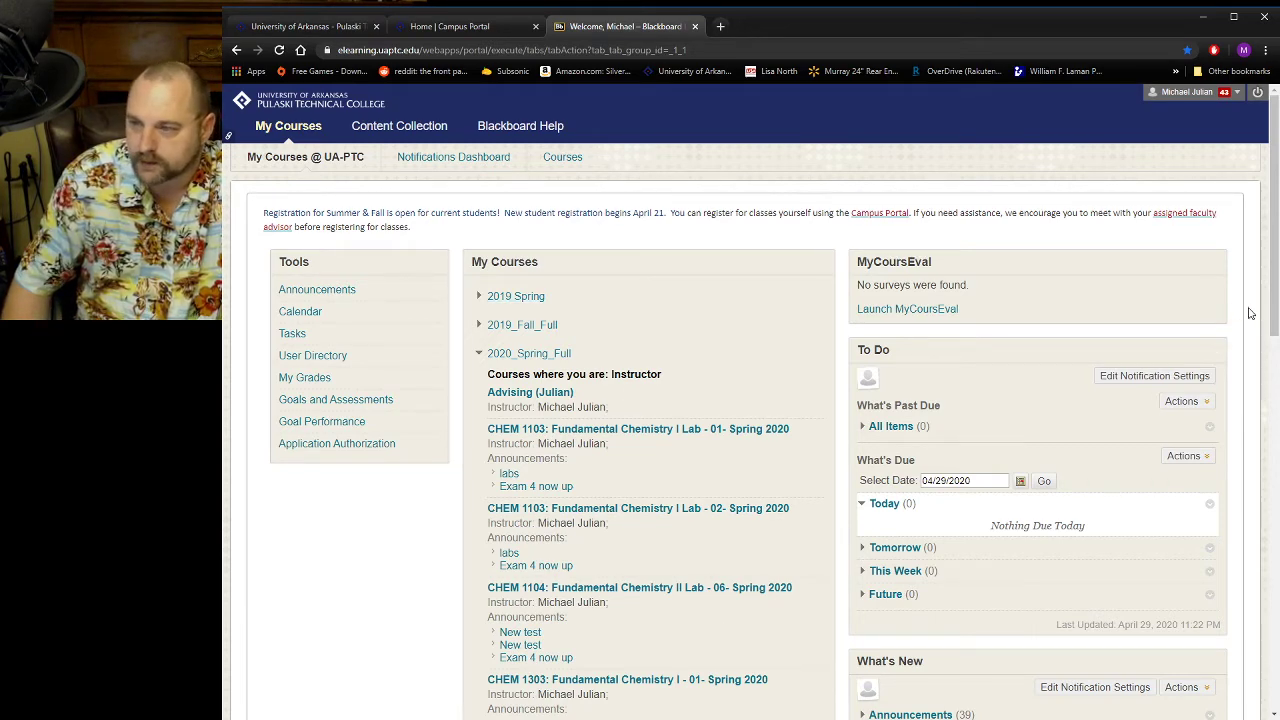
# Open the CHEM 1303: Fundamental Chemistry I - 01 - Spring 2020 course and go to its list of tests.
pyautogui.scroll(-3, 658, 402)
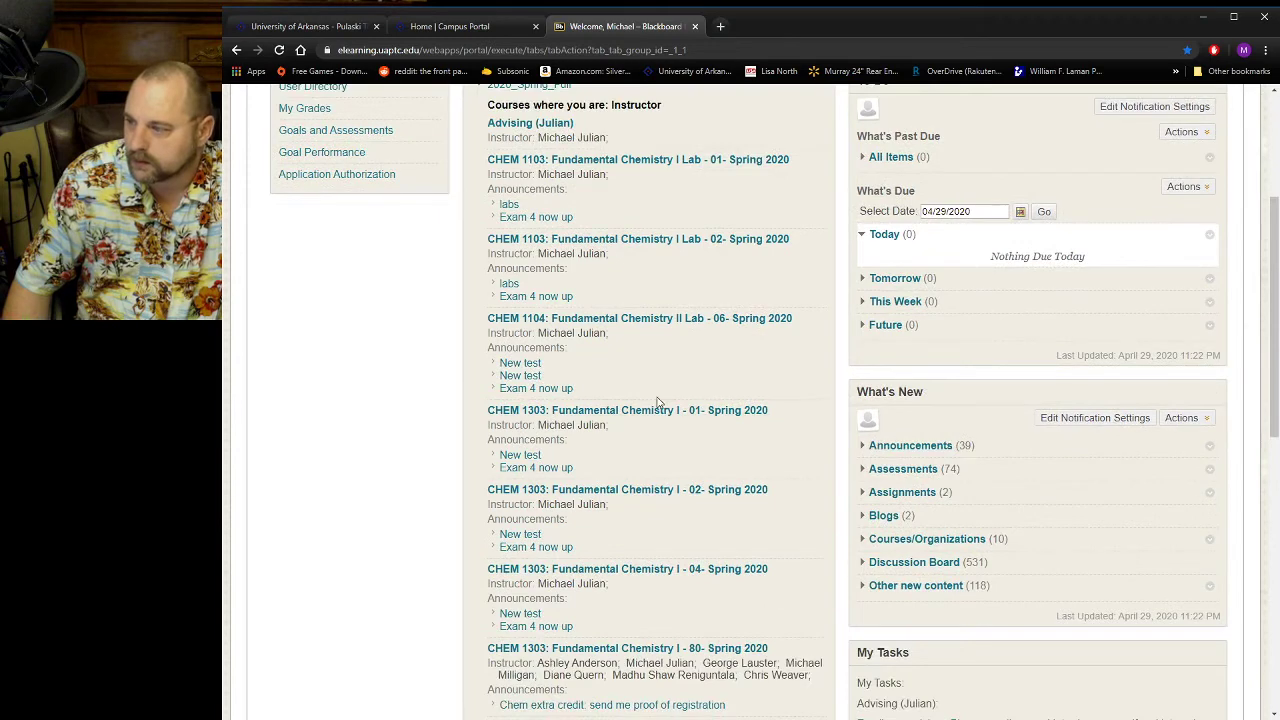
pyautogui.click(640, 413)
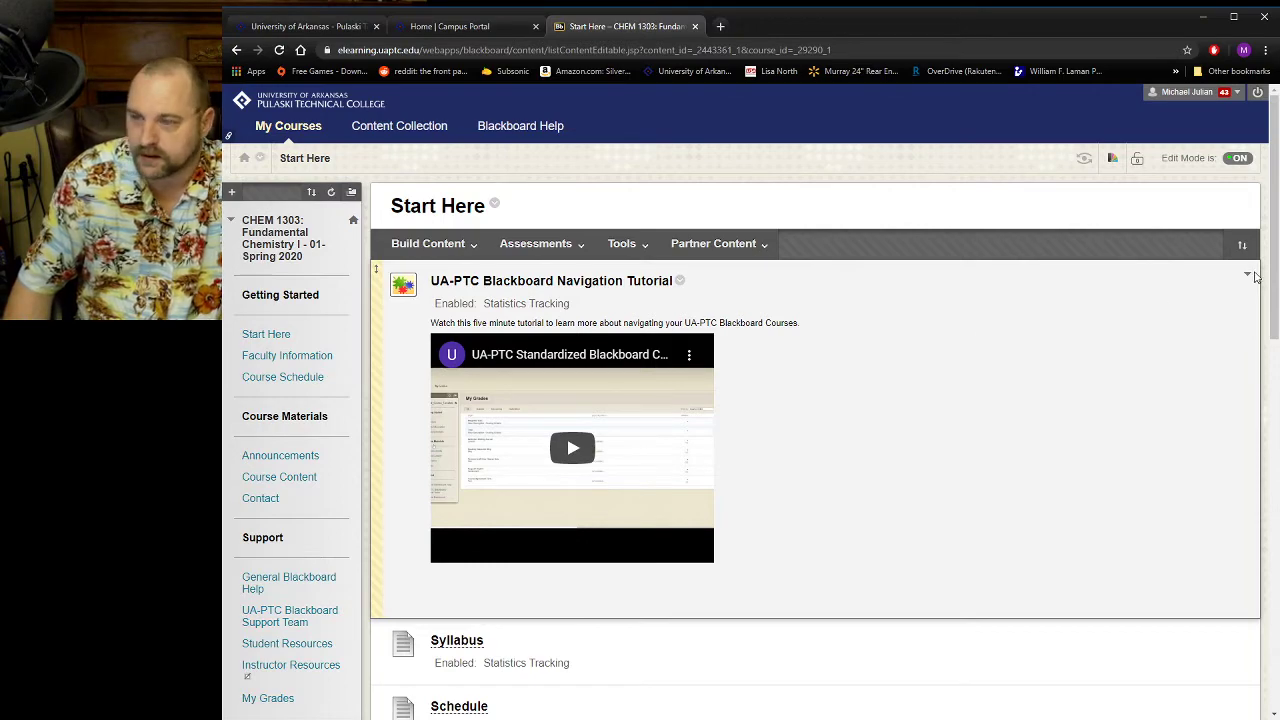
pyautogui.moveTo(1275, 283); pyautogui.dragTo(1274, 552)
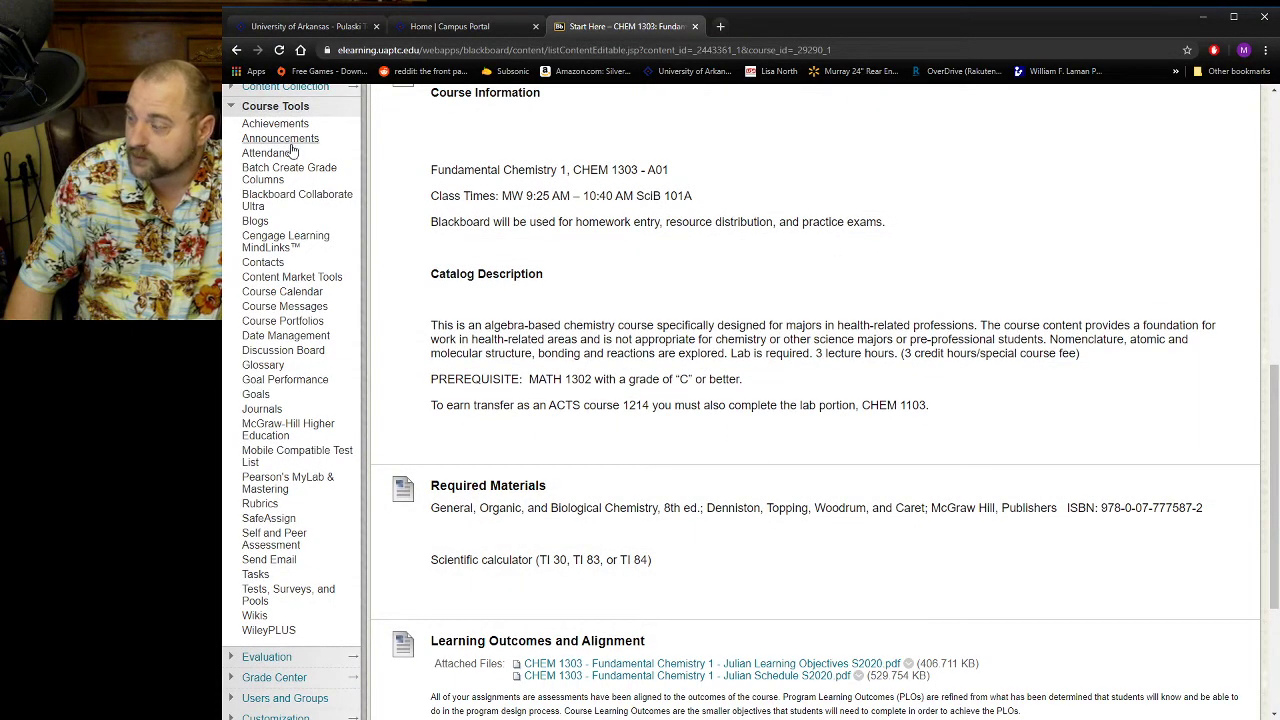
pyautogui.click(288, 595)
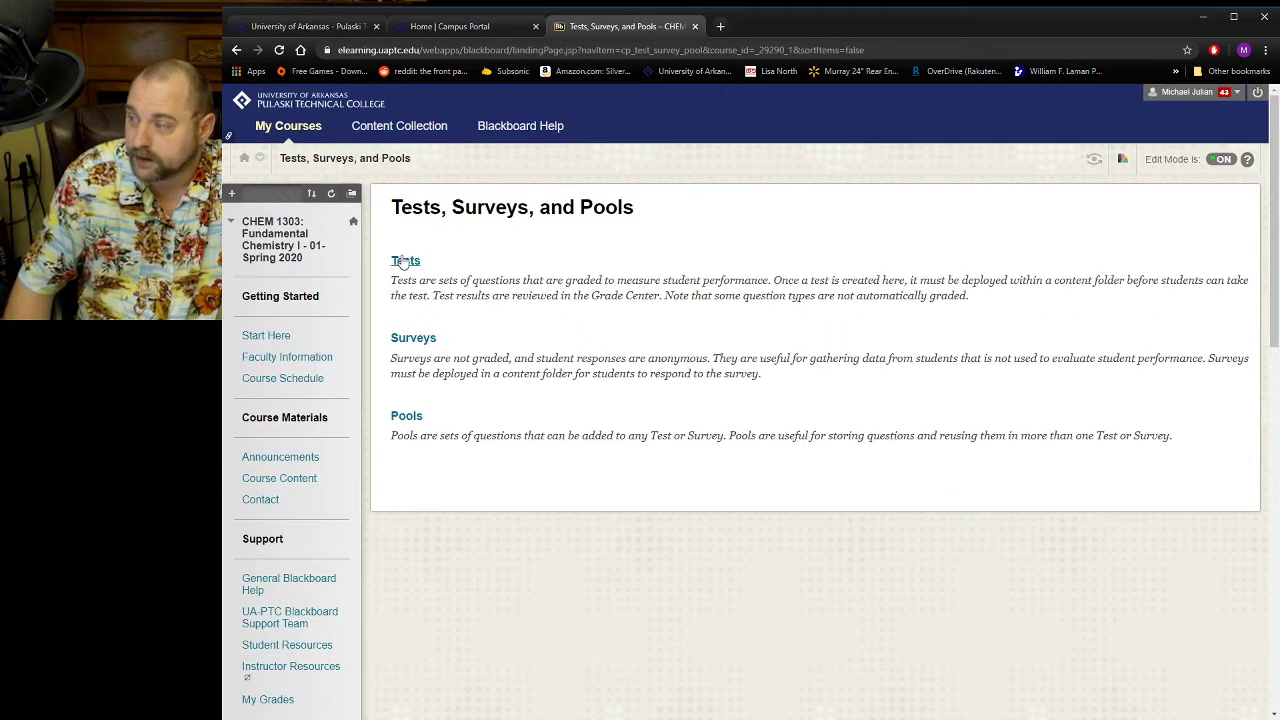
pyautogui.click(405, 261)
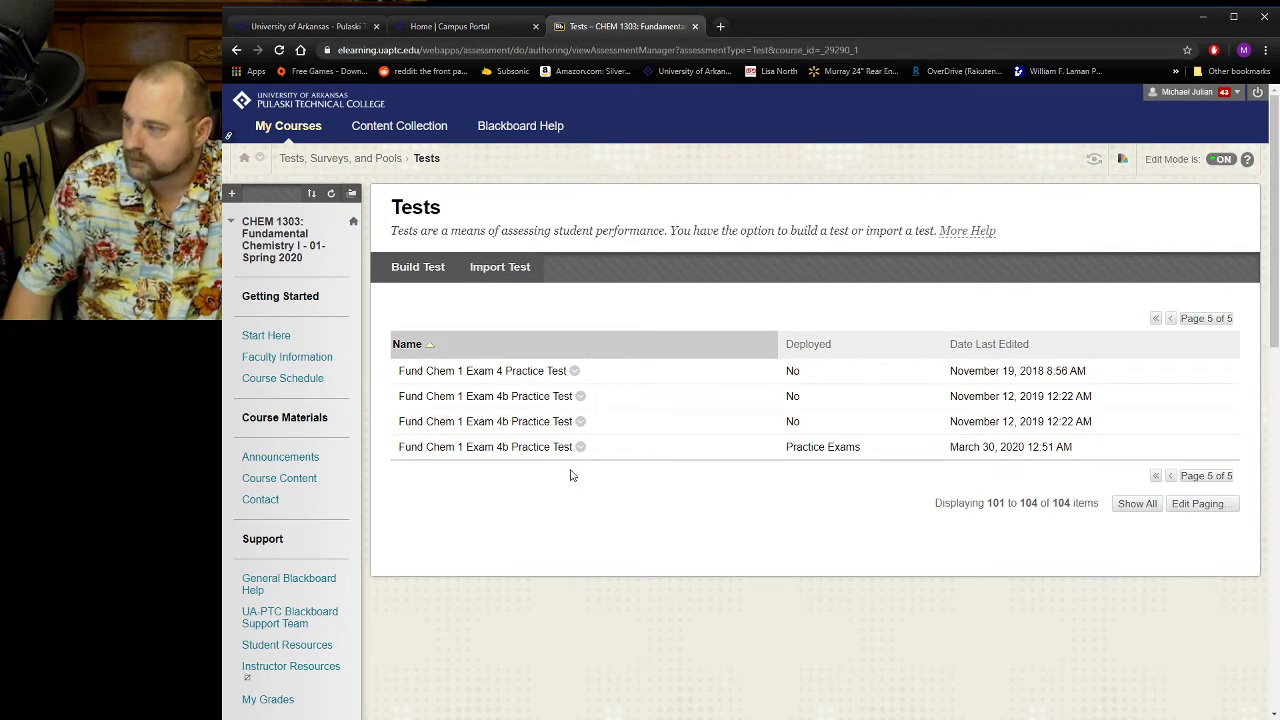
# Go to the first page of the test list and look over the tests already in the course.
pyautogui.click(1156, 320)
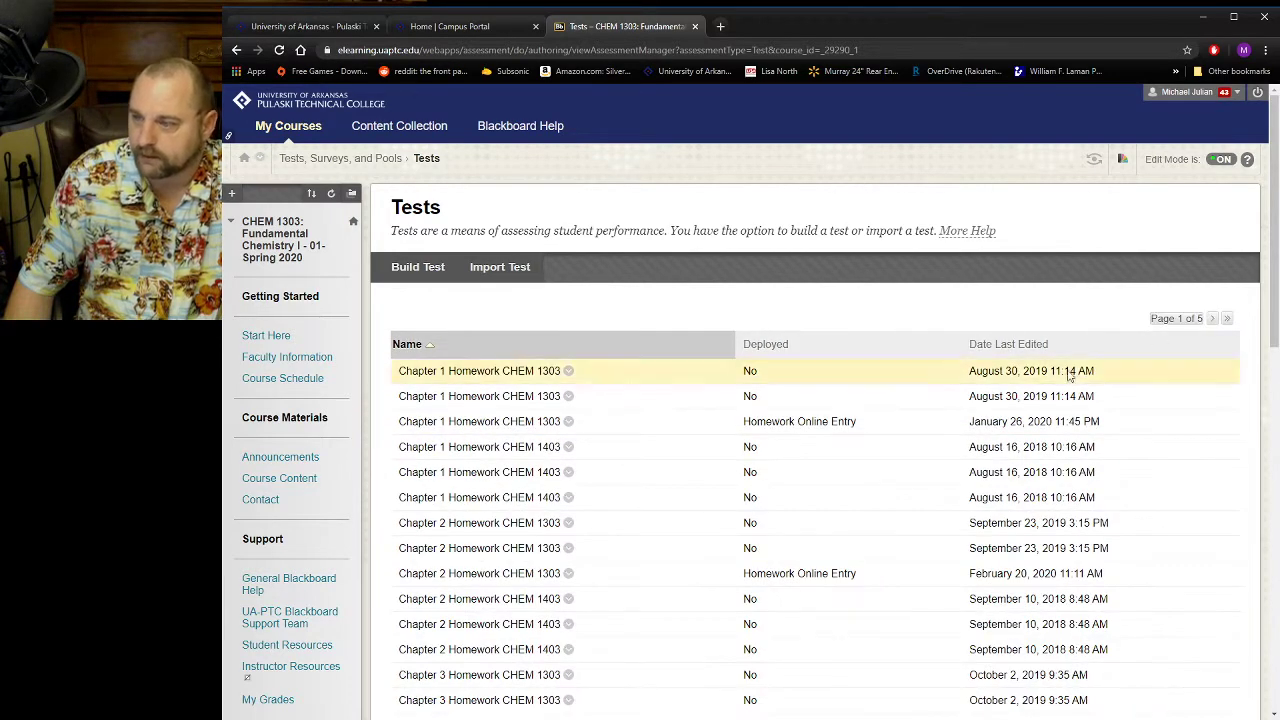
pyautogui.scroll(-1, 948, 446)
pyautogui.scroll(1, 909, 500)
pyautogui.scroll(-2, 937, 489)
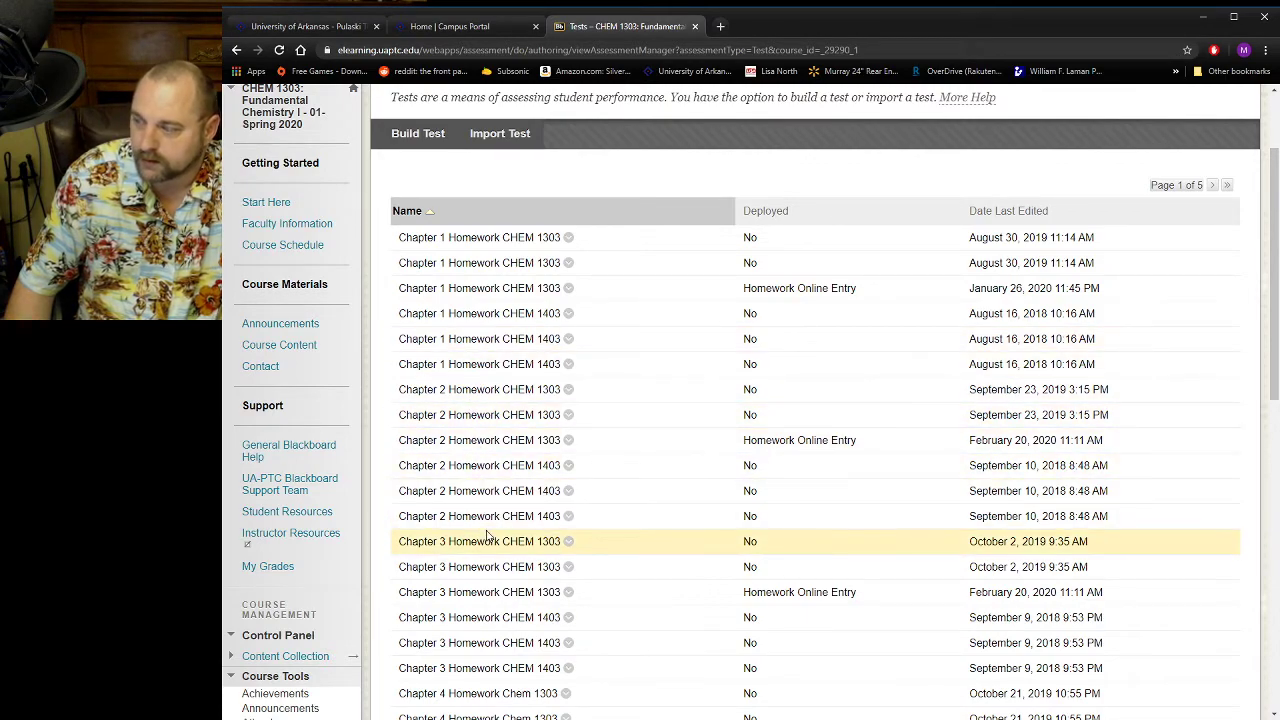
pyautogui.scroll(-2, 486, 534)
pyautogui.scroll(2, 490, 541)
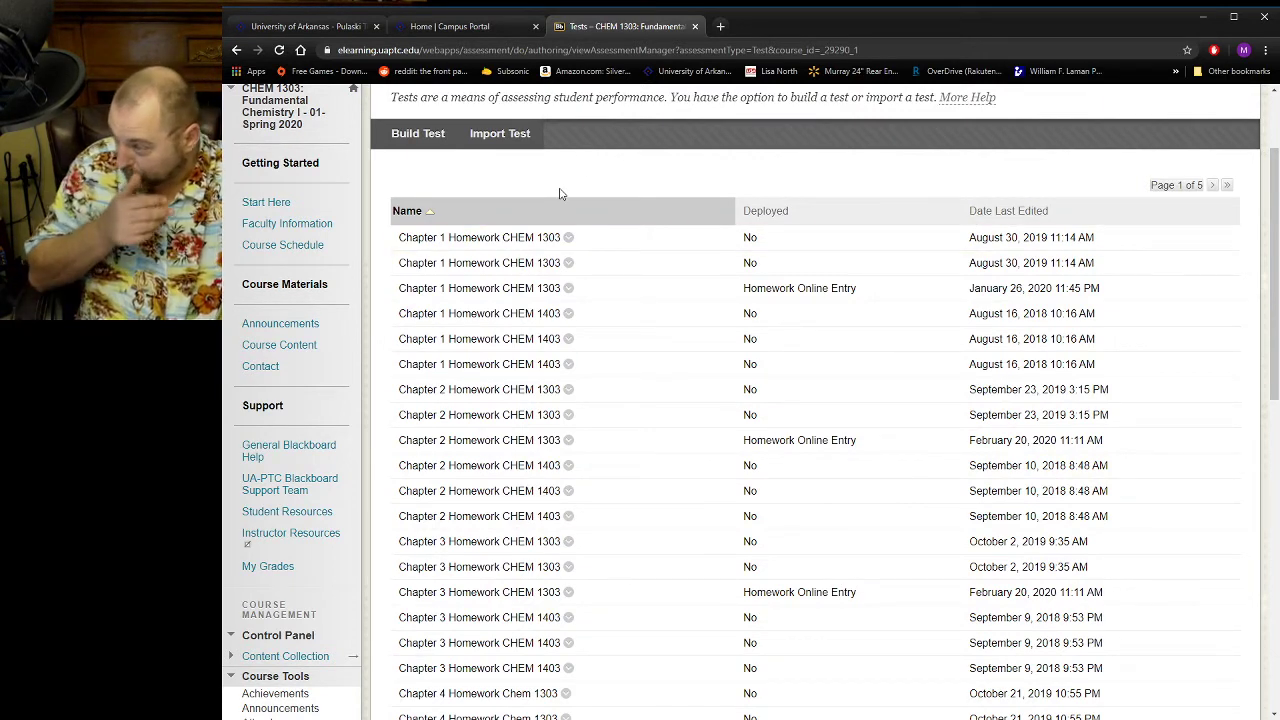
# Import the test package Test_ExportFile_CHEM1303.04A.SP20_Chem 1303 Practice export test.zip from the computer into the course.
pyautogui.click(528, 136)
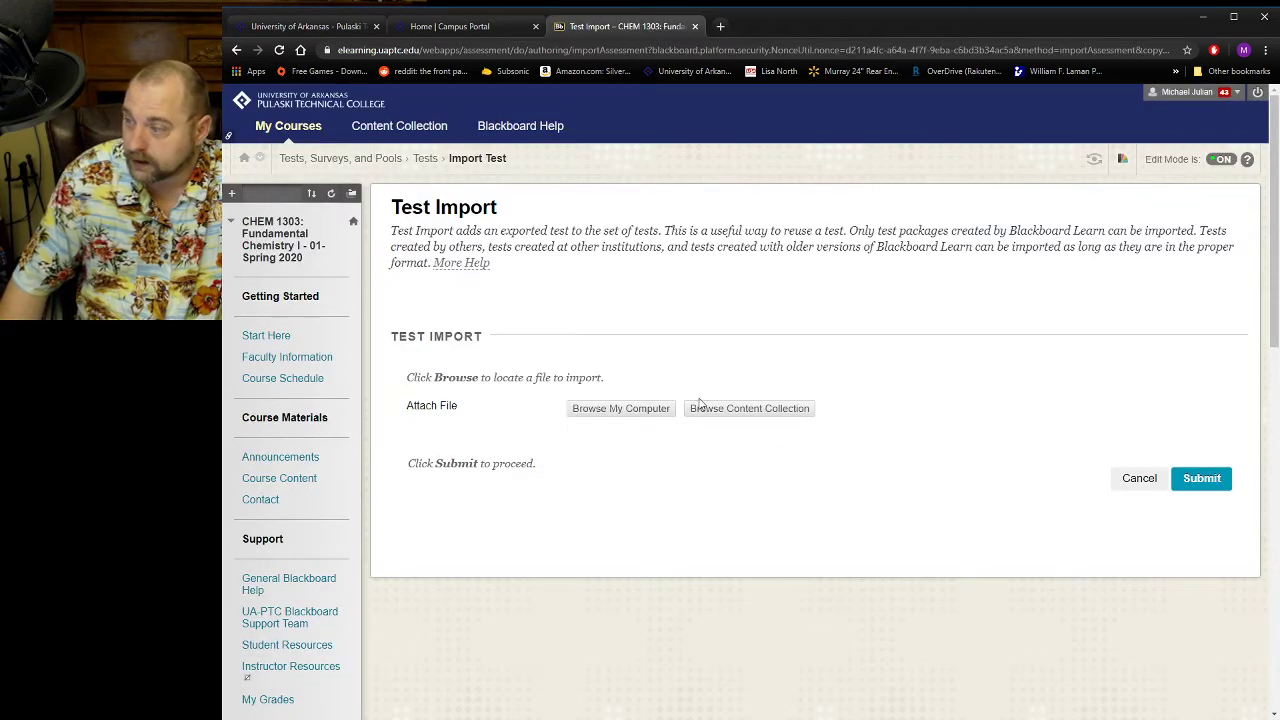
pyautogui.click(634, 412)
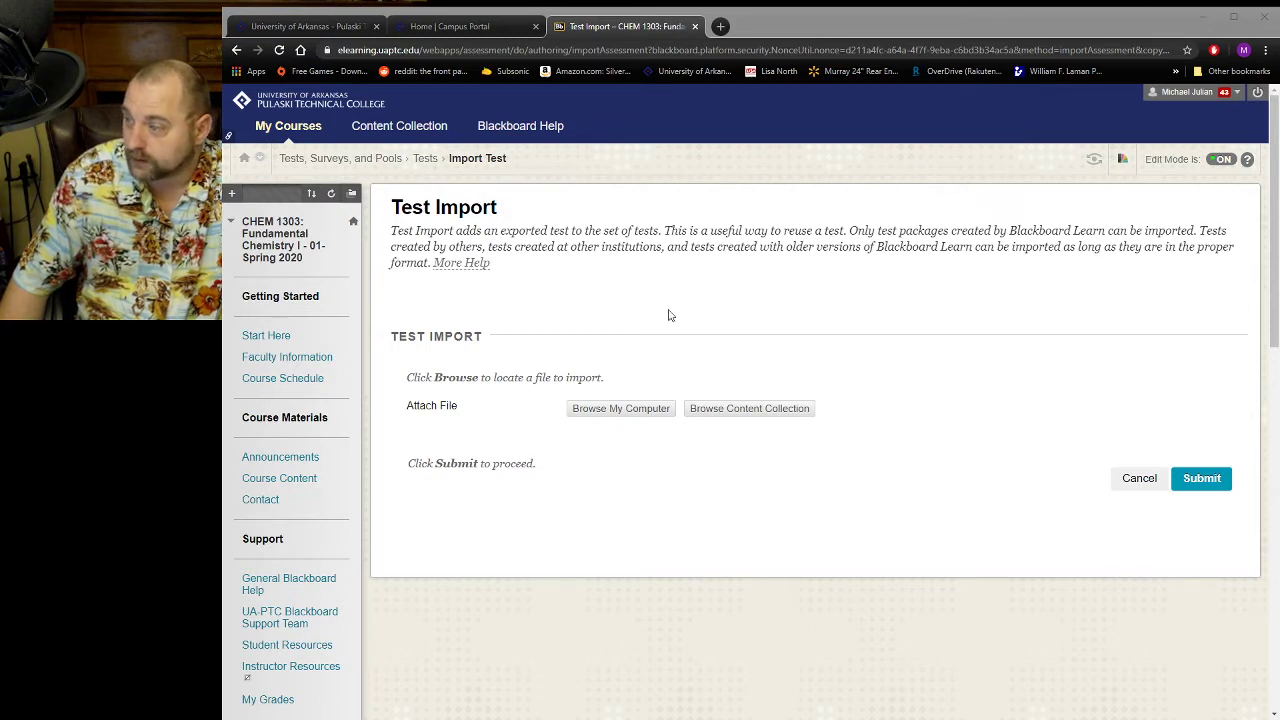
pyautogui.click(907, 472)
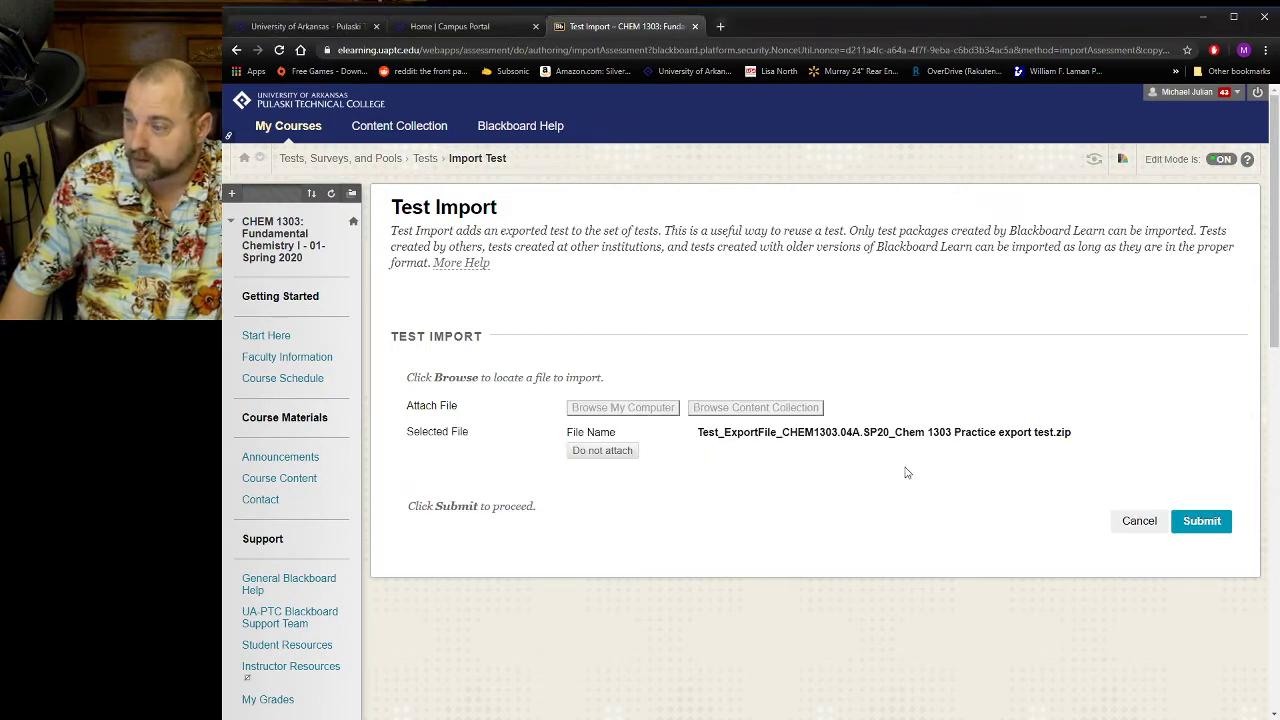
pyautogui.click(1205, 524)
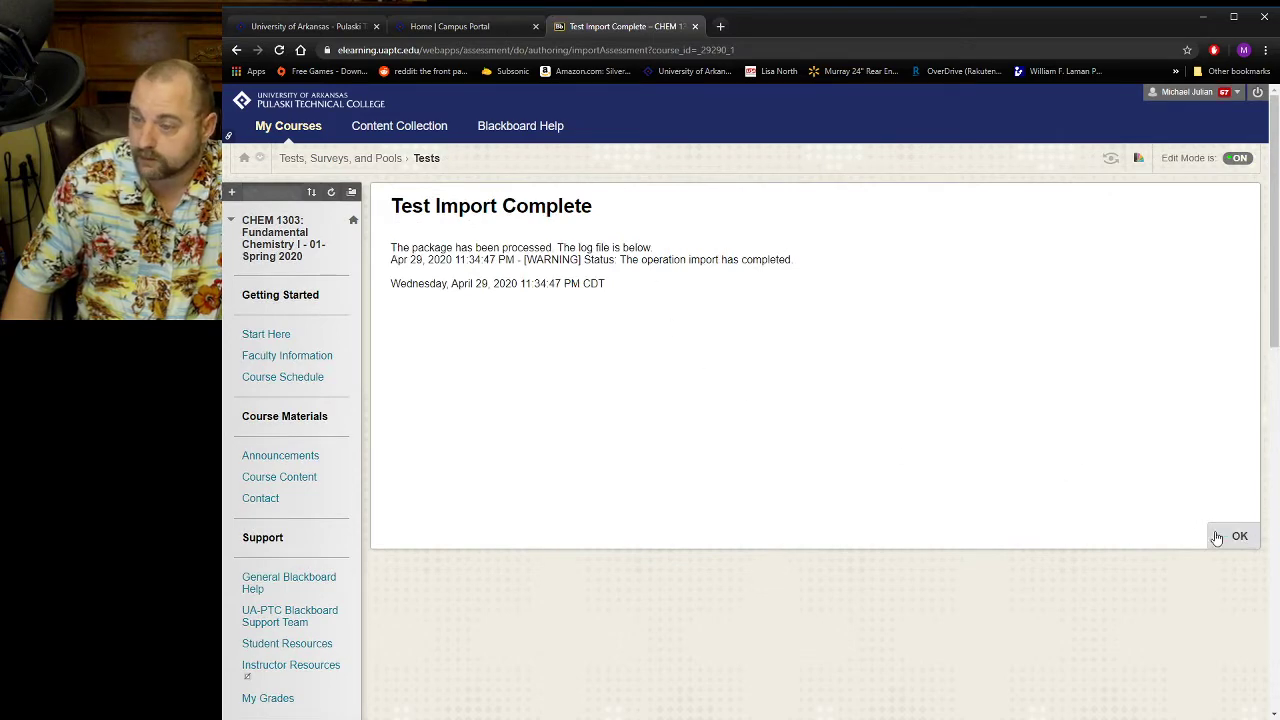
pyautogui.click(1236, 536)
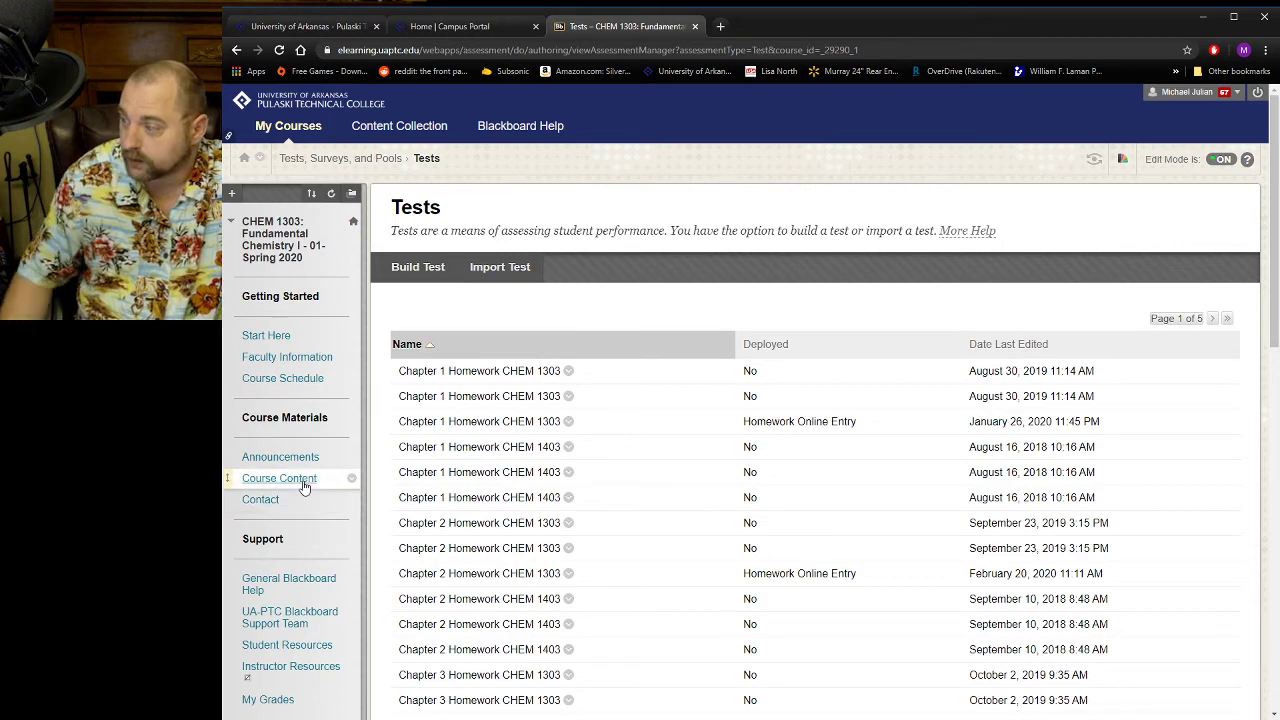
# Open the Online Exams folder inside New Folder for our big Online attempt in the course content.
pyautogui.click(300, 480)
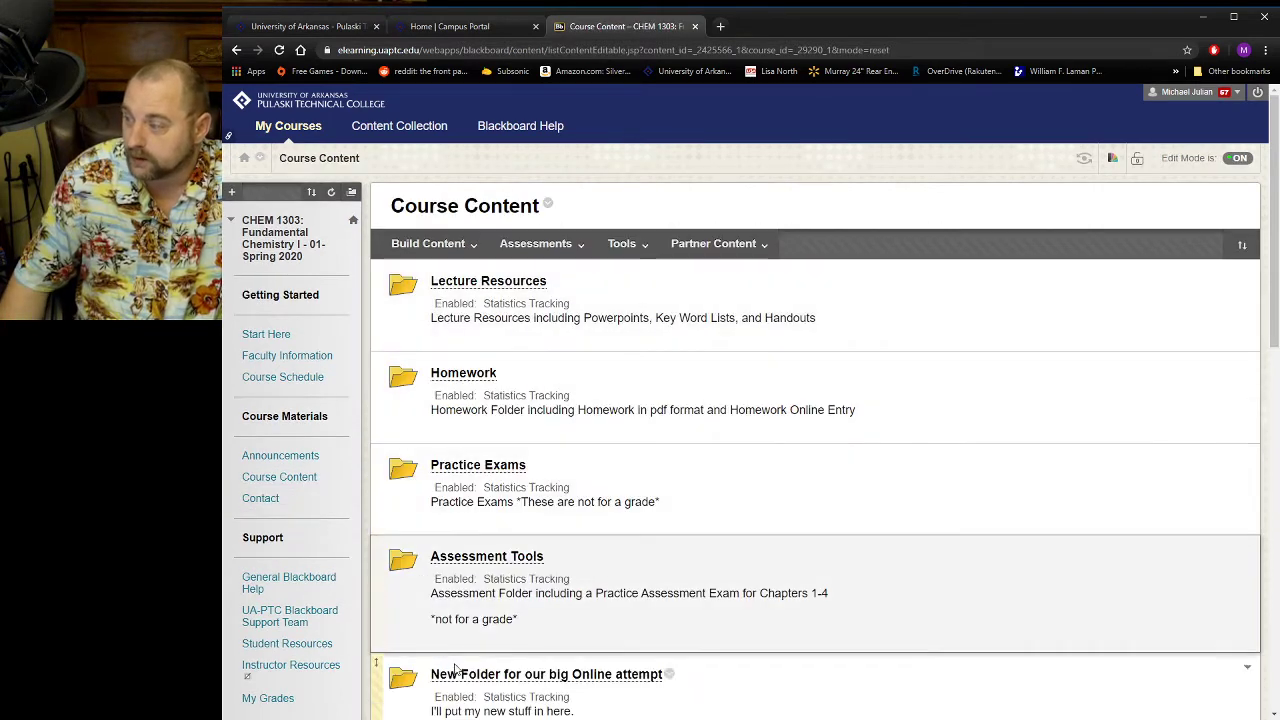
pyautogui.click(520, 676)
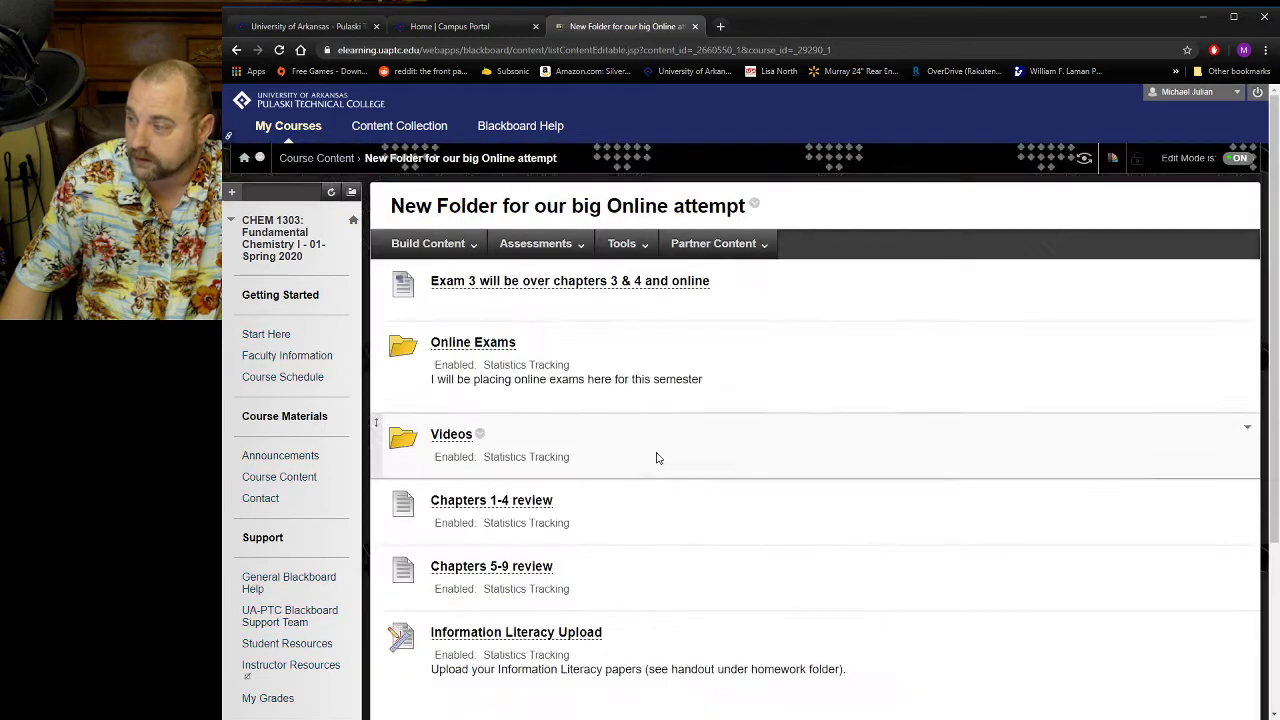
pyautogui.click(478, 346)
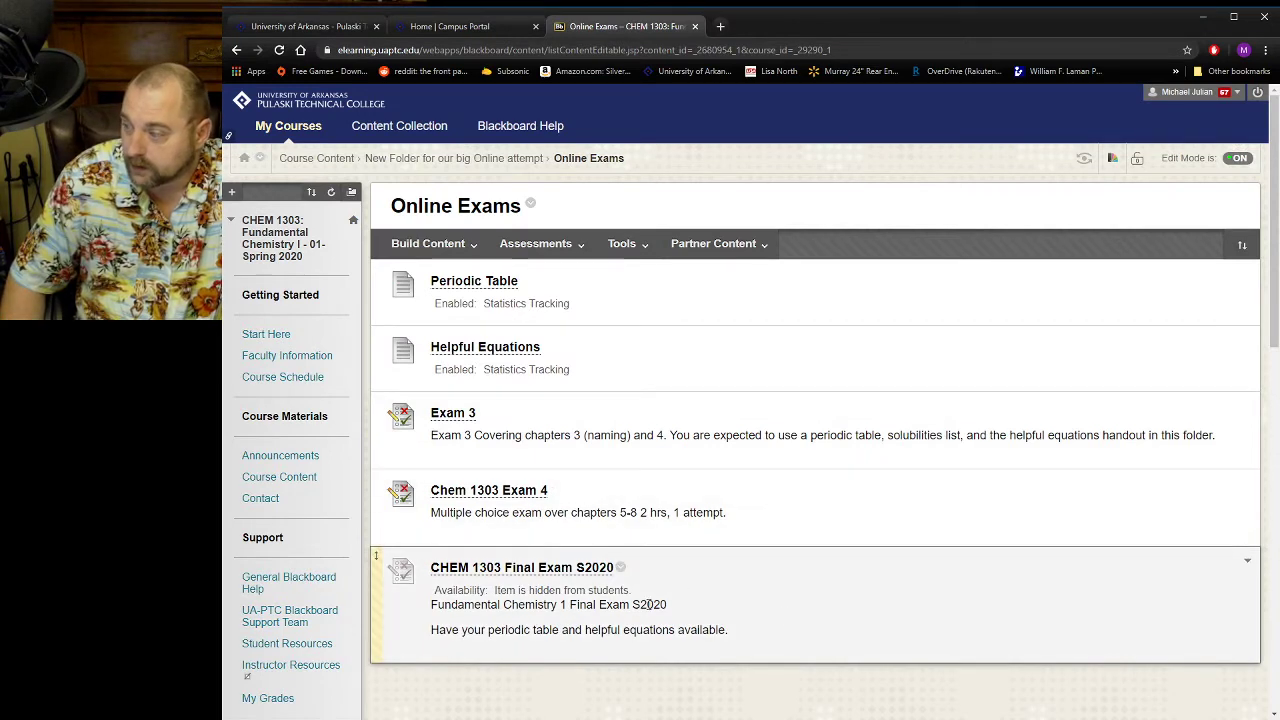
# Add the existing test Chem 1303 Practice export test to the Online Exams folder.
pyautogui.click(548, 246)
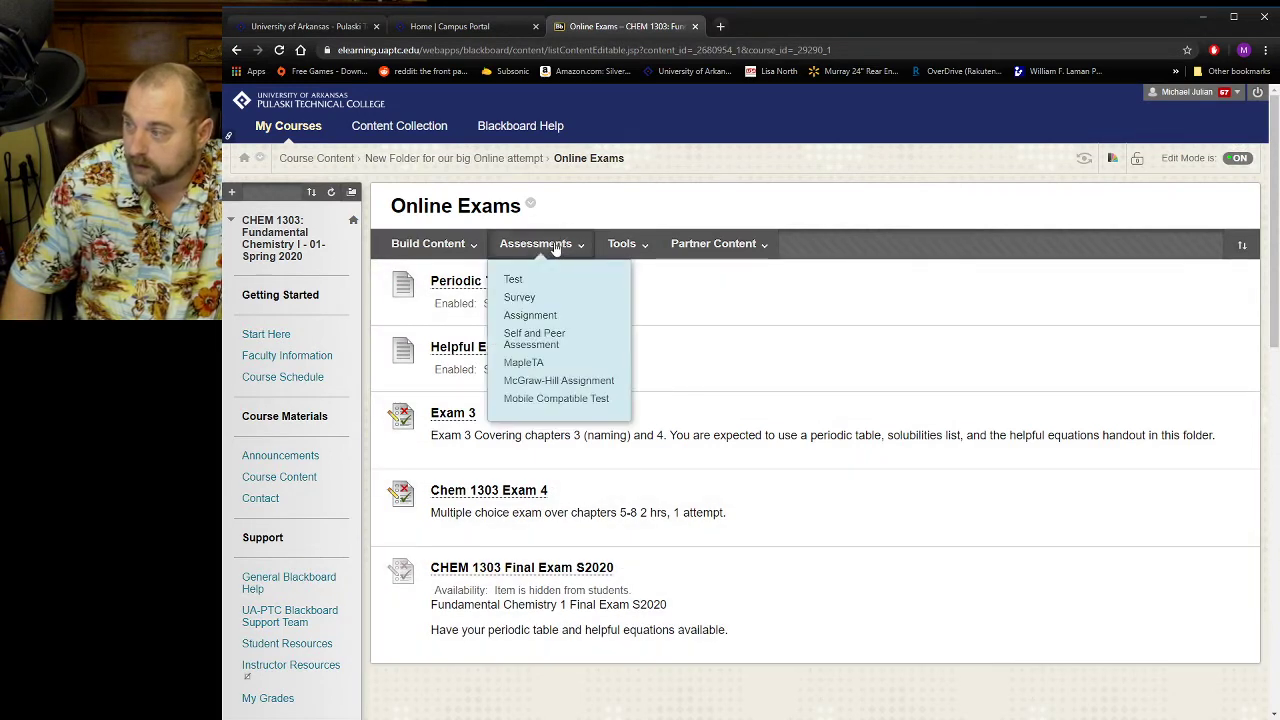
pyautogui.click(543, 279)
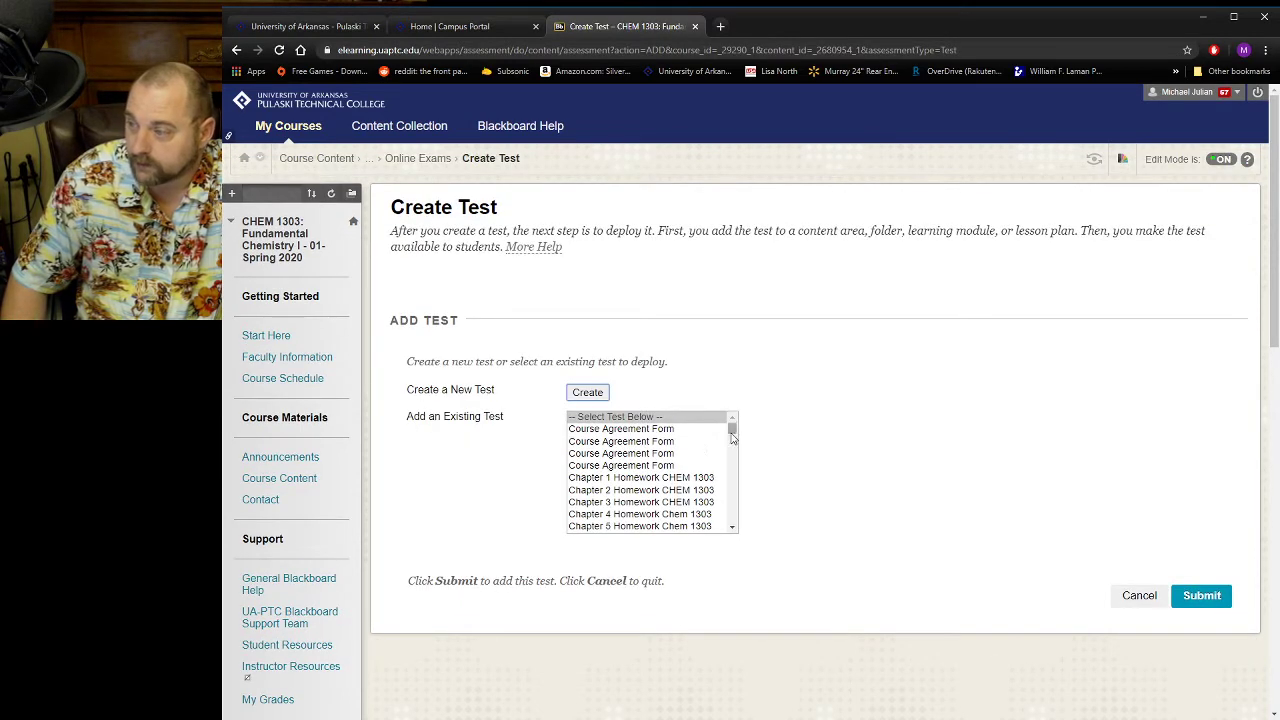
pyautogui.moveTo(732, 435); pyautogui.dragTo(720, 537)
pyautogui.click(685, 527)
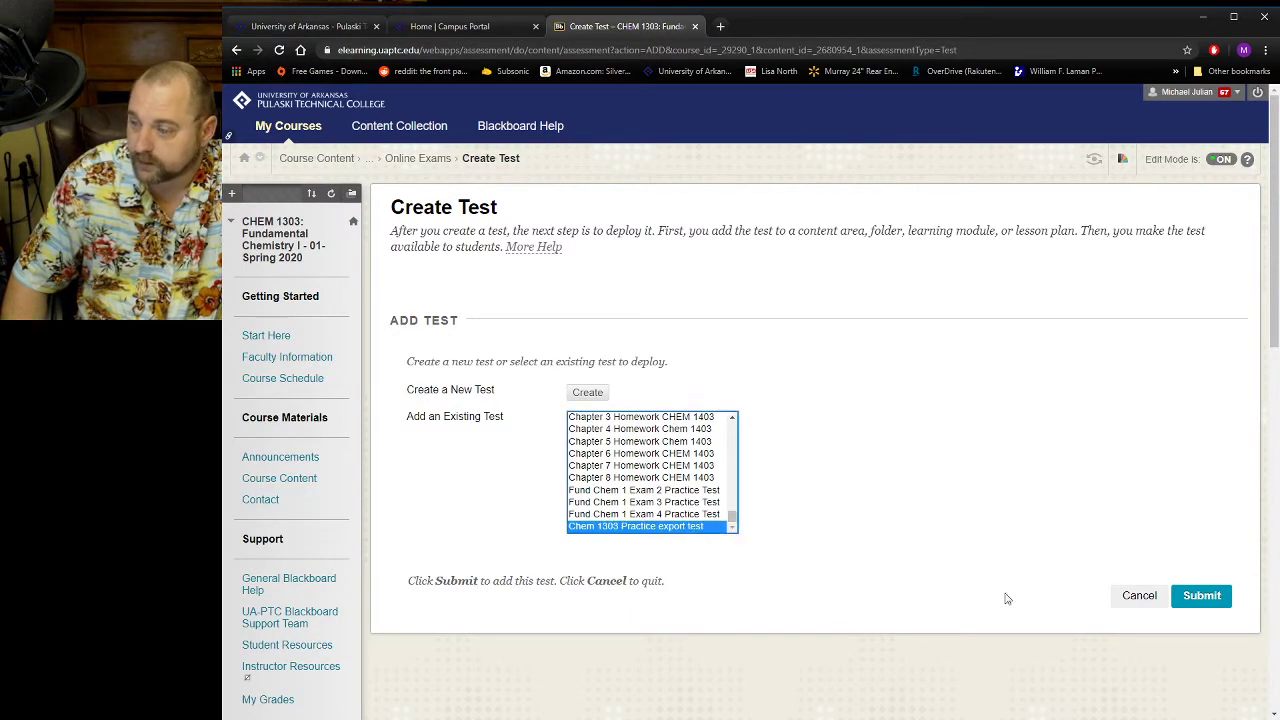
pyautogui.click(1203, 596)
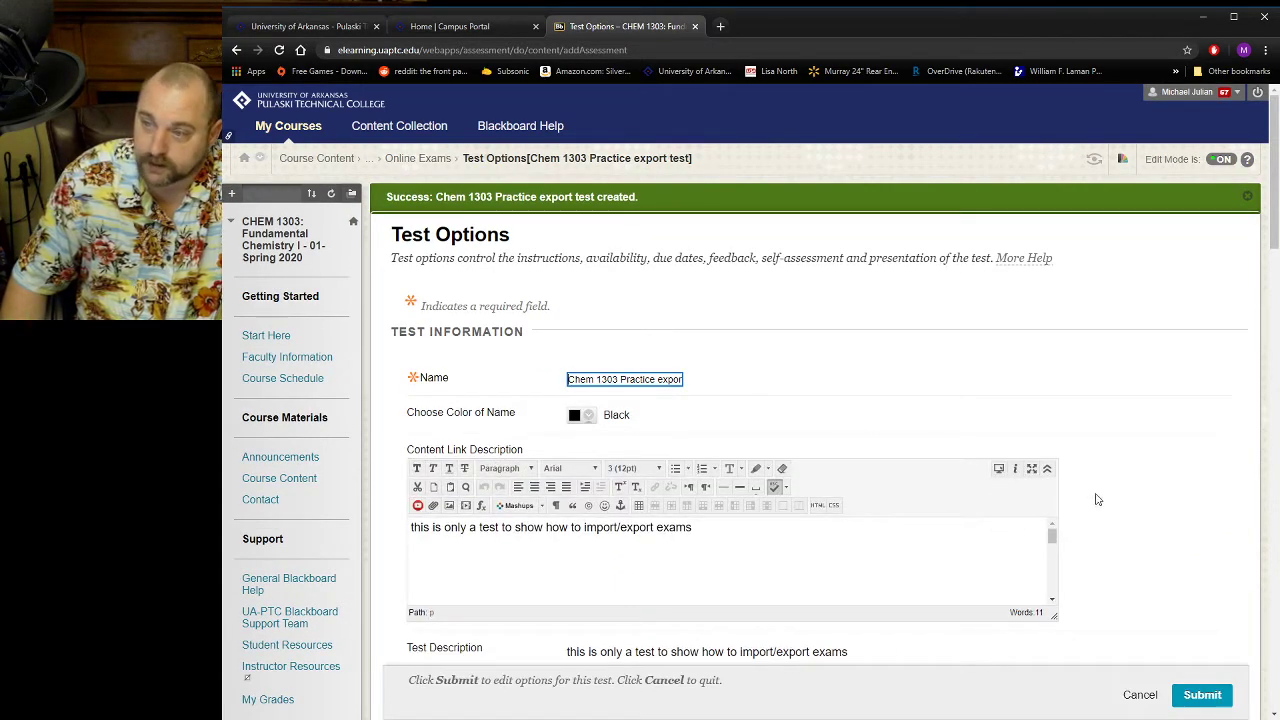
# Show the test description and instructions to students before they begin, and have the test open in a new window.
pyautogui.moveTo(1272, 240); pyautogui.dragTo(1272, 313)
pyautogui.click(588, 292)
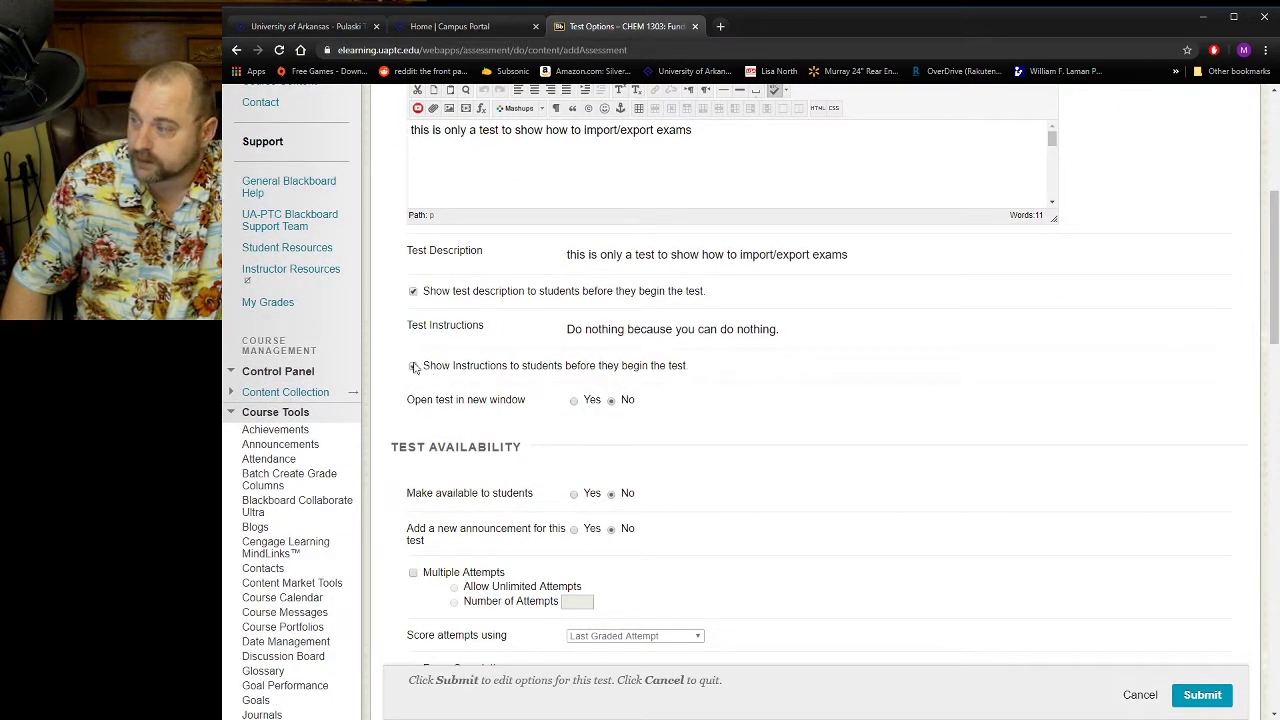
pyautogui.click(415, 367)
pyautogui.click(575, 401)
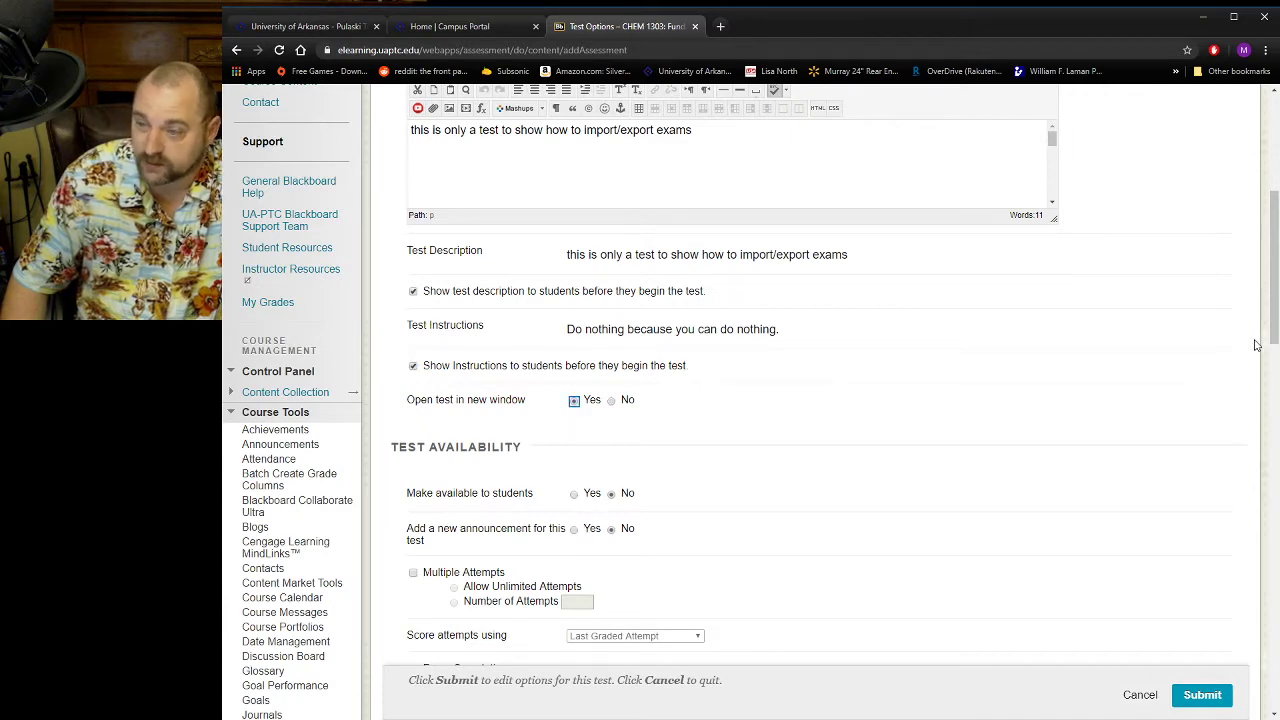
# Require completion in one sitting and set a 120-minute timer with auto-submit on.
pyautogui.moveTo(1274, 346); pyautogui.dragTo(1275, 423)
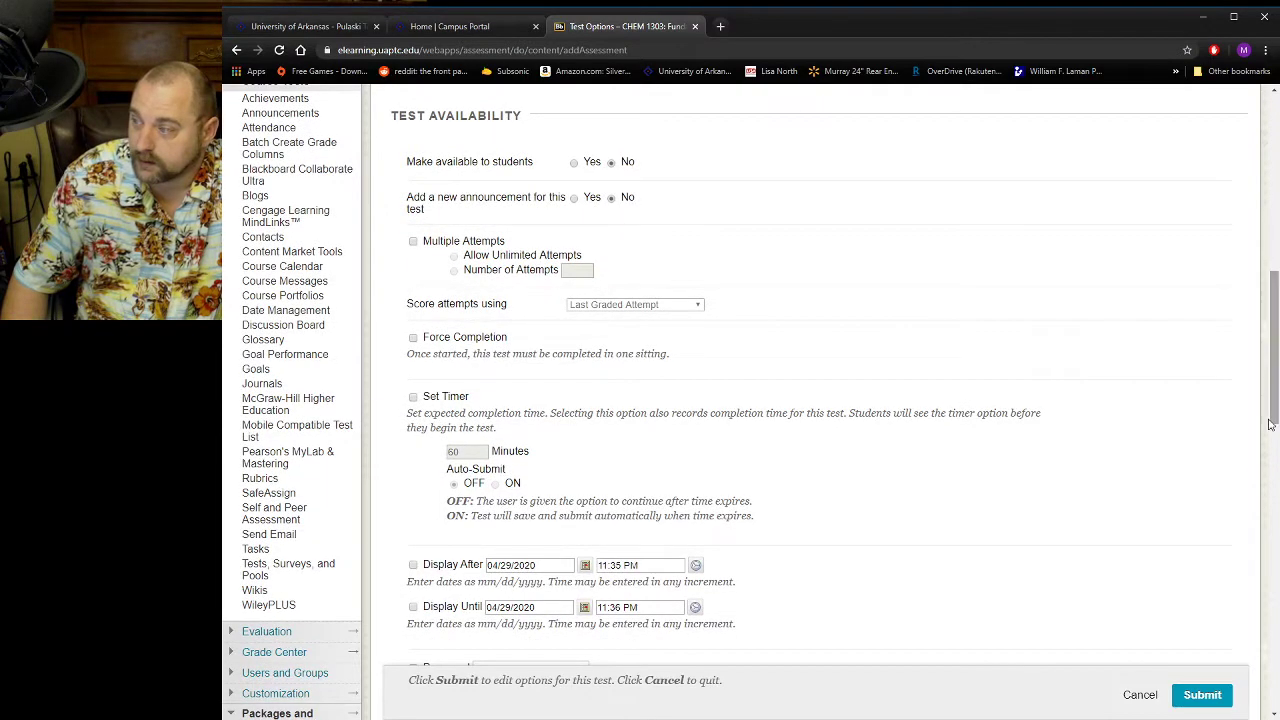
pyautogui.click(413, 339)
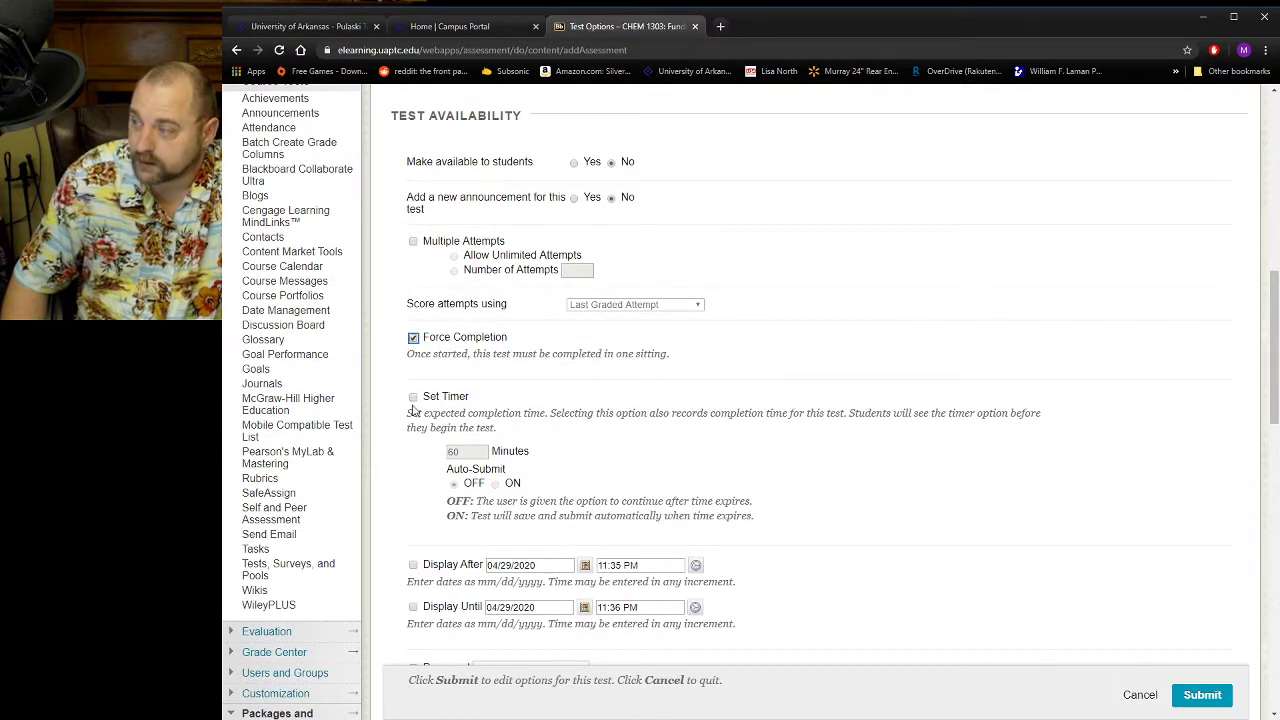
pyautogui.click(413, 397)
pyautogui.moveTo(474, 451); pyautogui.dragTo(437, 460)
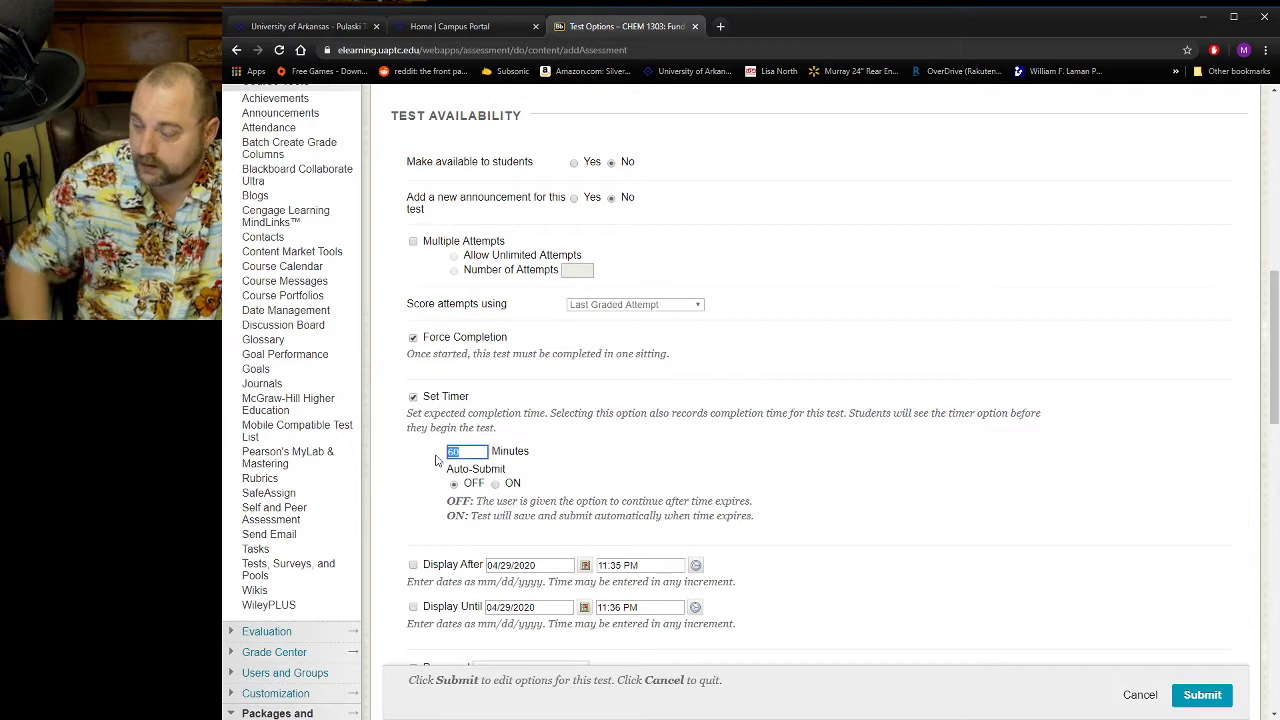
pyautogui.write('120')
pyautogui.click(588, 443)
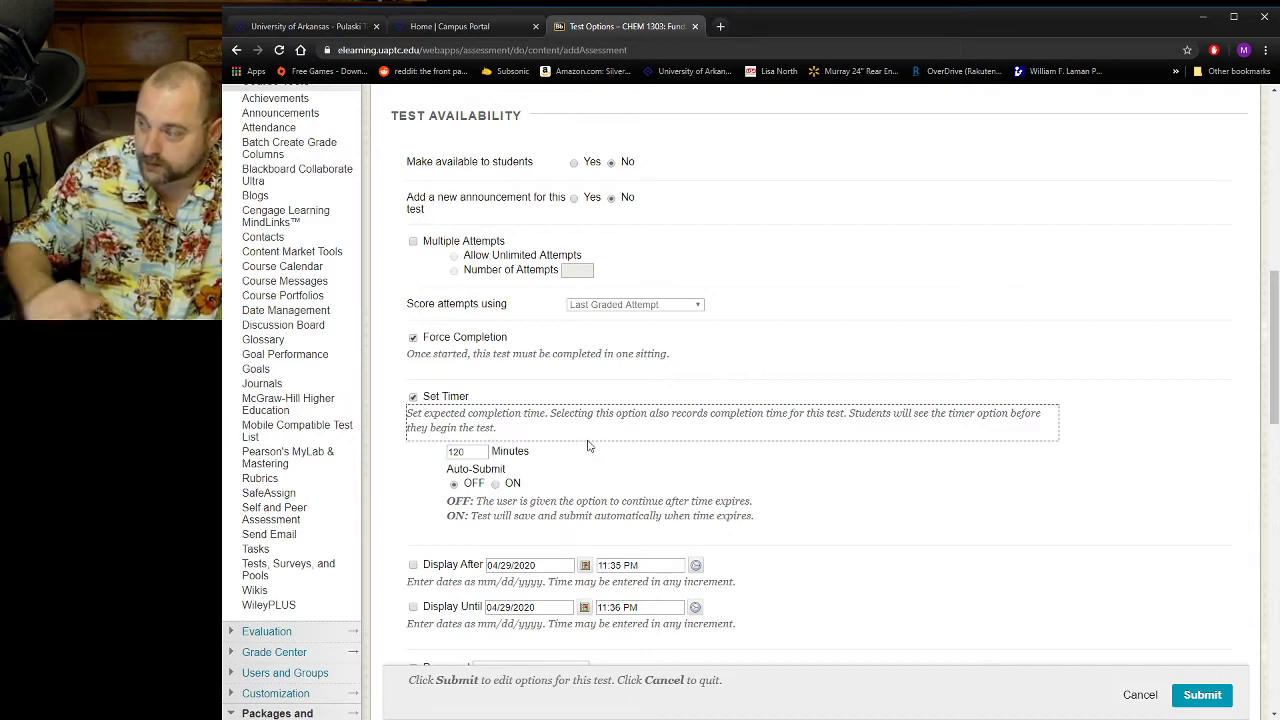
pyautogui.click(497, 486)
pyautogui.moveTo(822, 511); pyautogui.dragTo(836, 508)
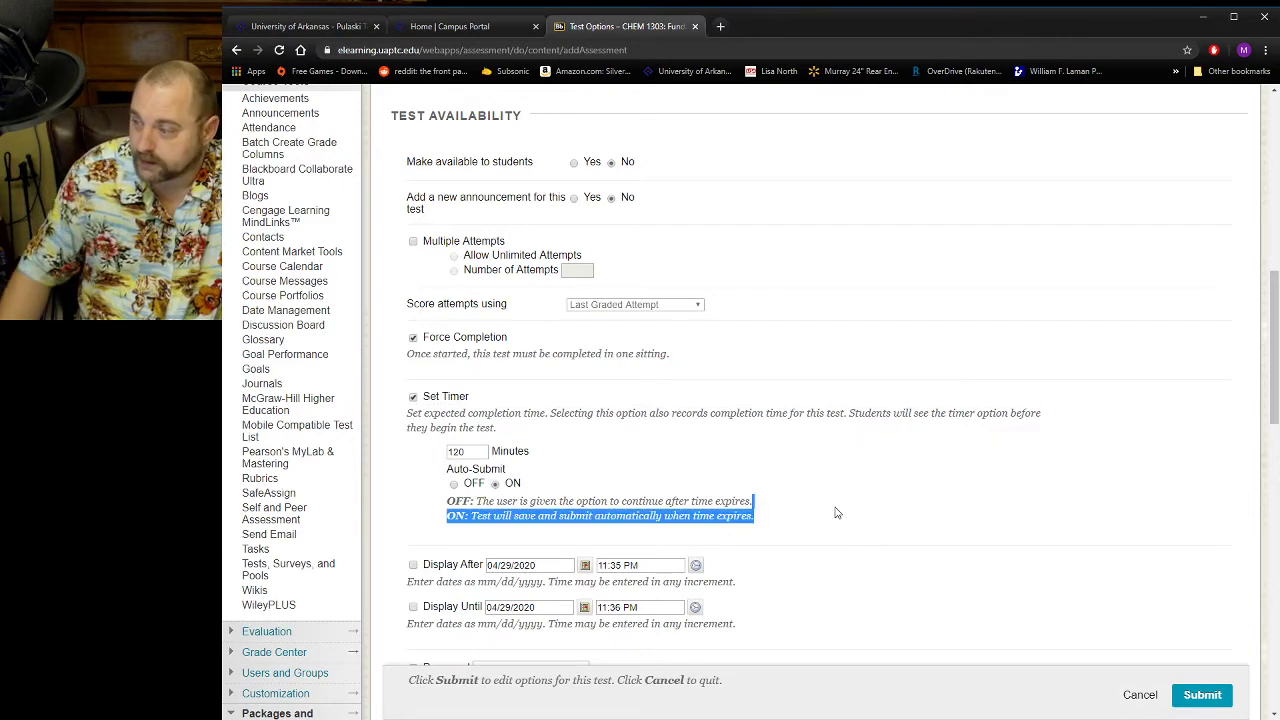
# Review the remaining availability, exception, due date and self-assessment options, and submit the test options.
pyautogui.scroll(-3, 893, 505)
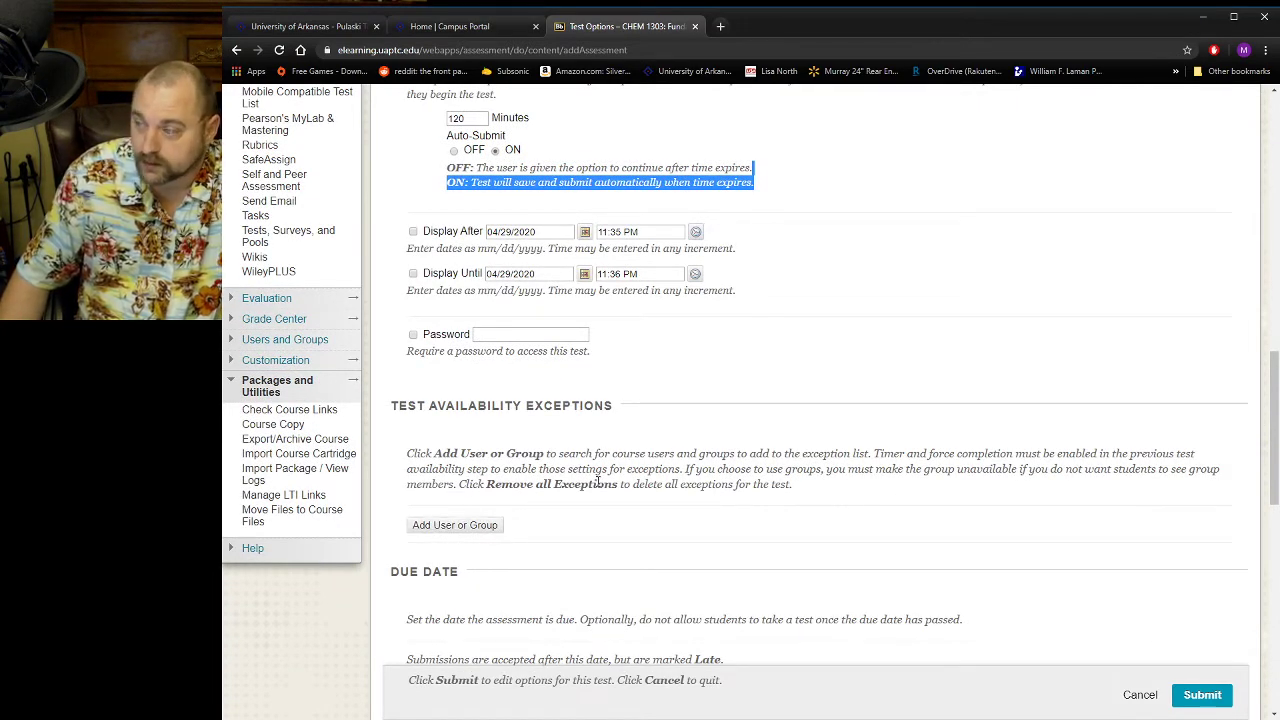
pyautogui.scroll(-1, 1240, 450)
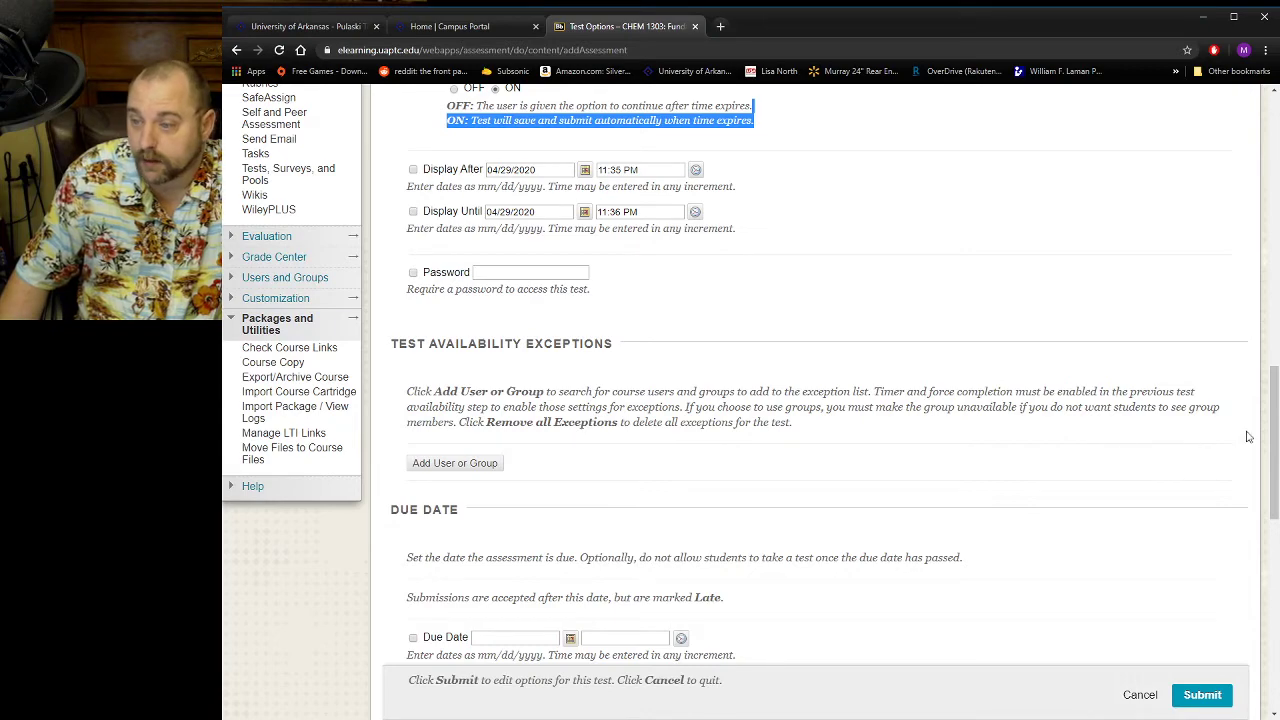
pyautogui.moveTo(1272, 460); pyautogui.dragTo(1263, 535)
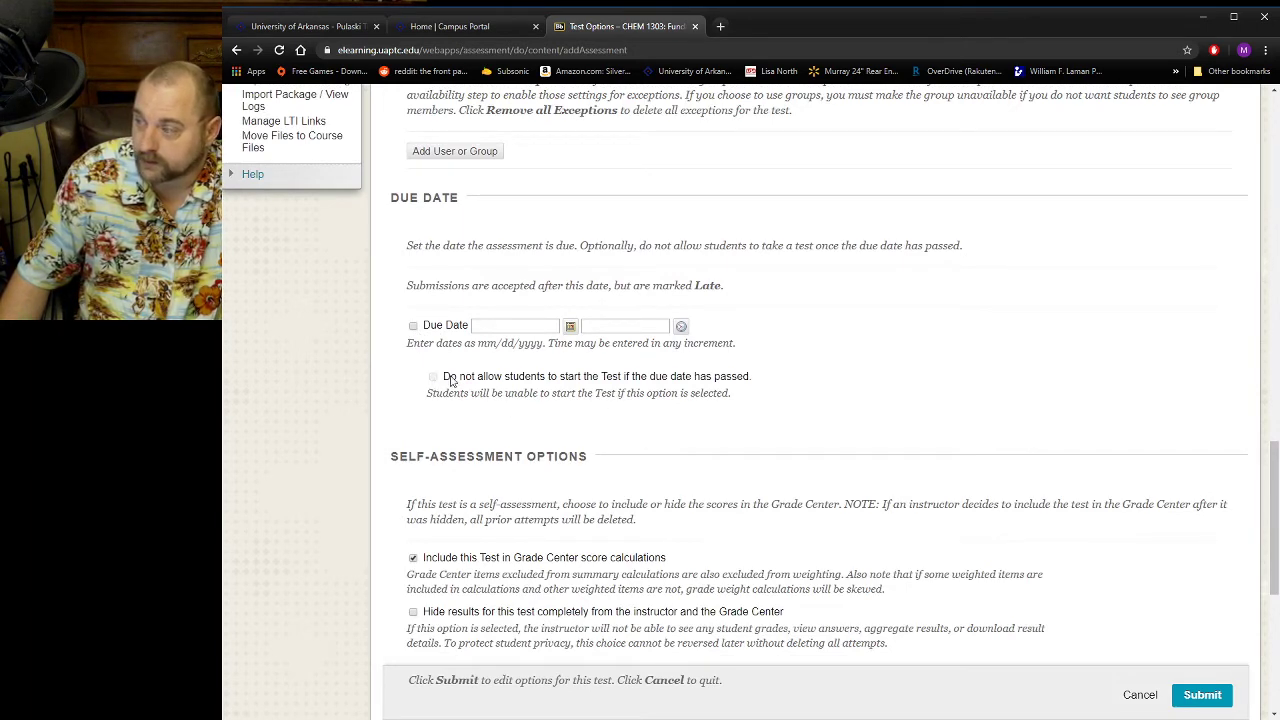
pyautogui.moveTo(1268, 530); pyautogui.dragTo(1278, 650)
pyautogui.click(1205, 683)
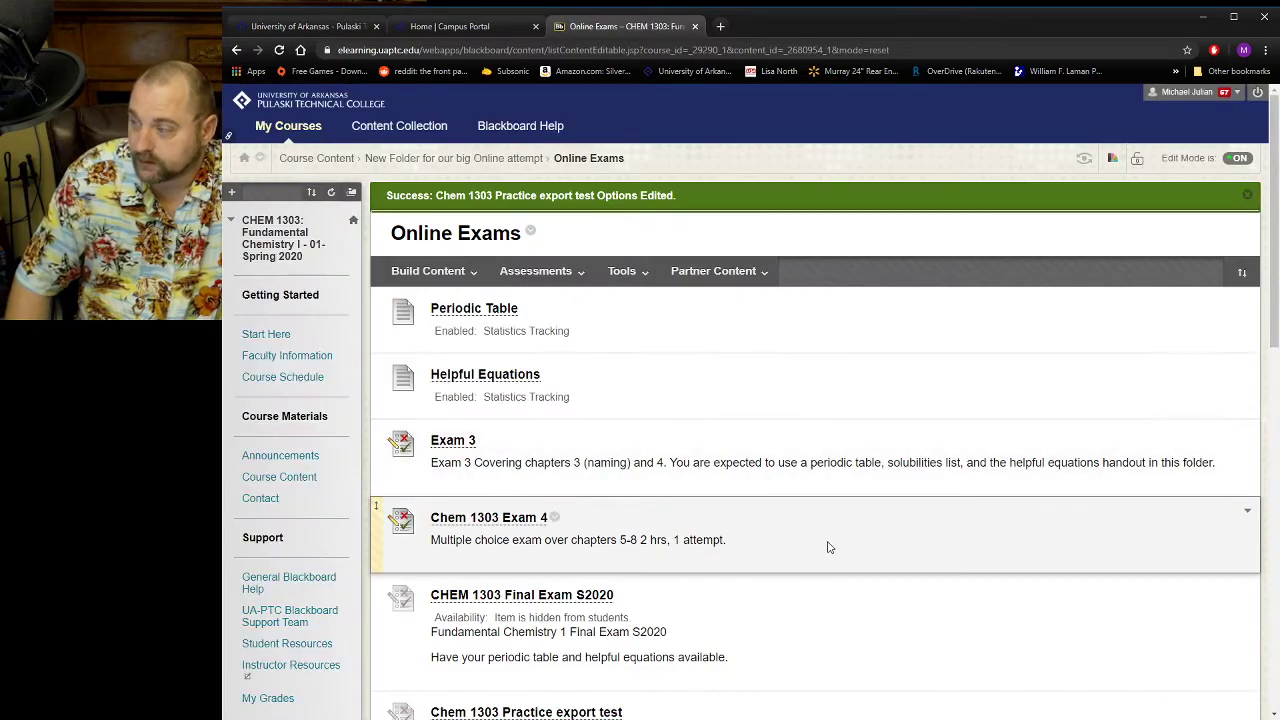
# Open Chem 1303 Practice export test from the folder for editing and check its question, answers and points.
pyautogui.scroll(-2, 941, 507)
pyautogui.scroll(-1, 941, 507)
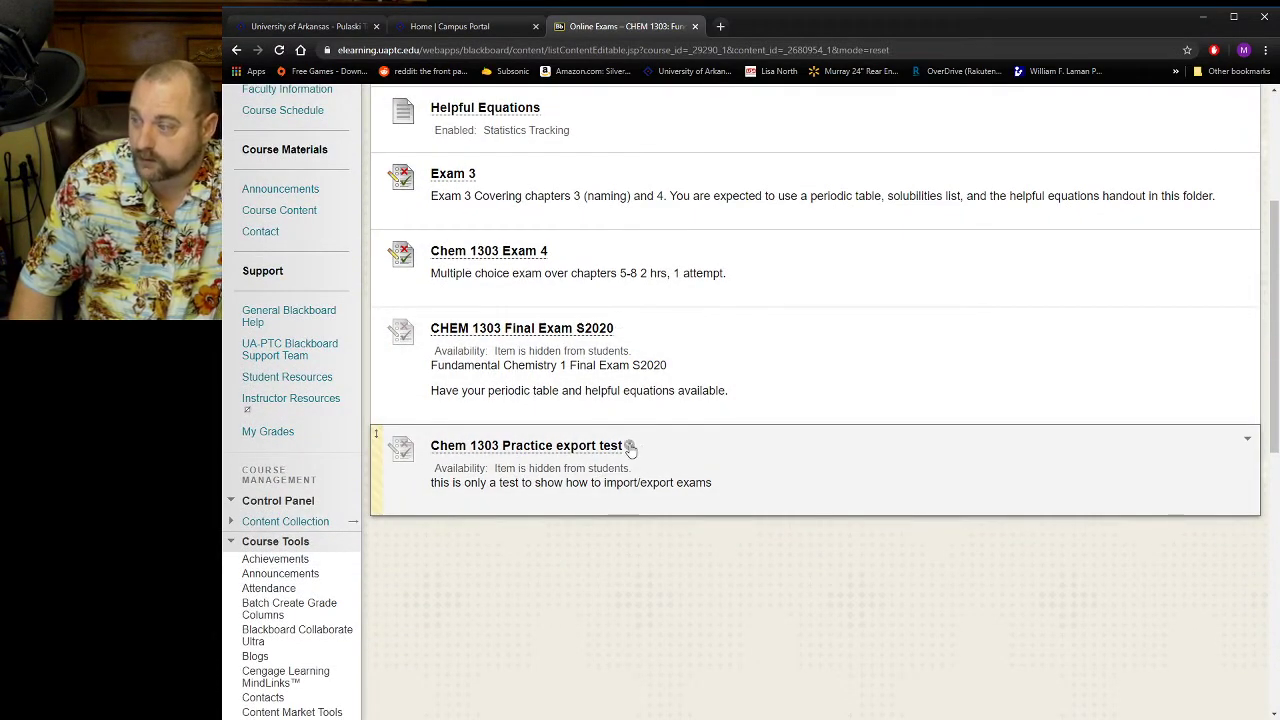
pyautogui.click(630, 447)
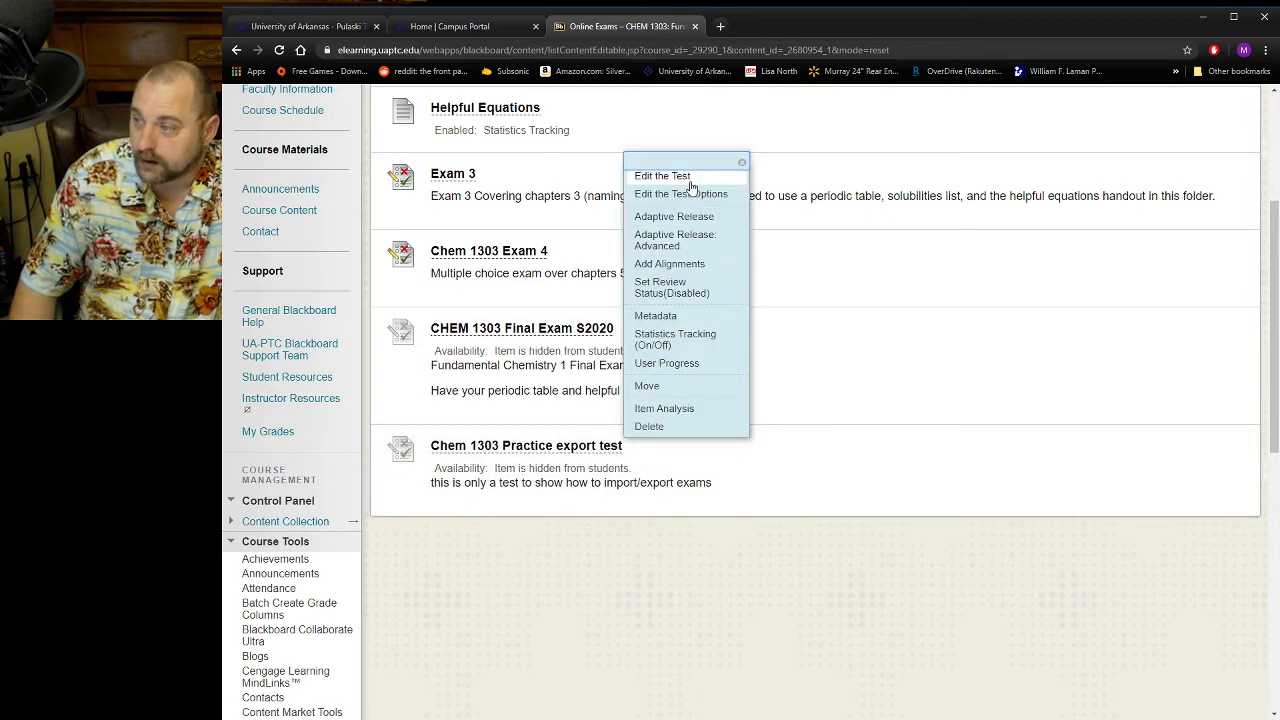
pyautogui.click(690, 180)
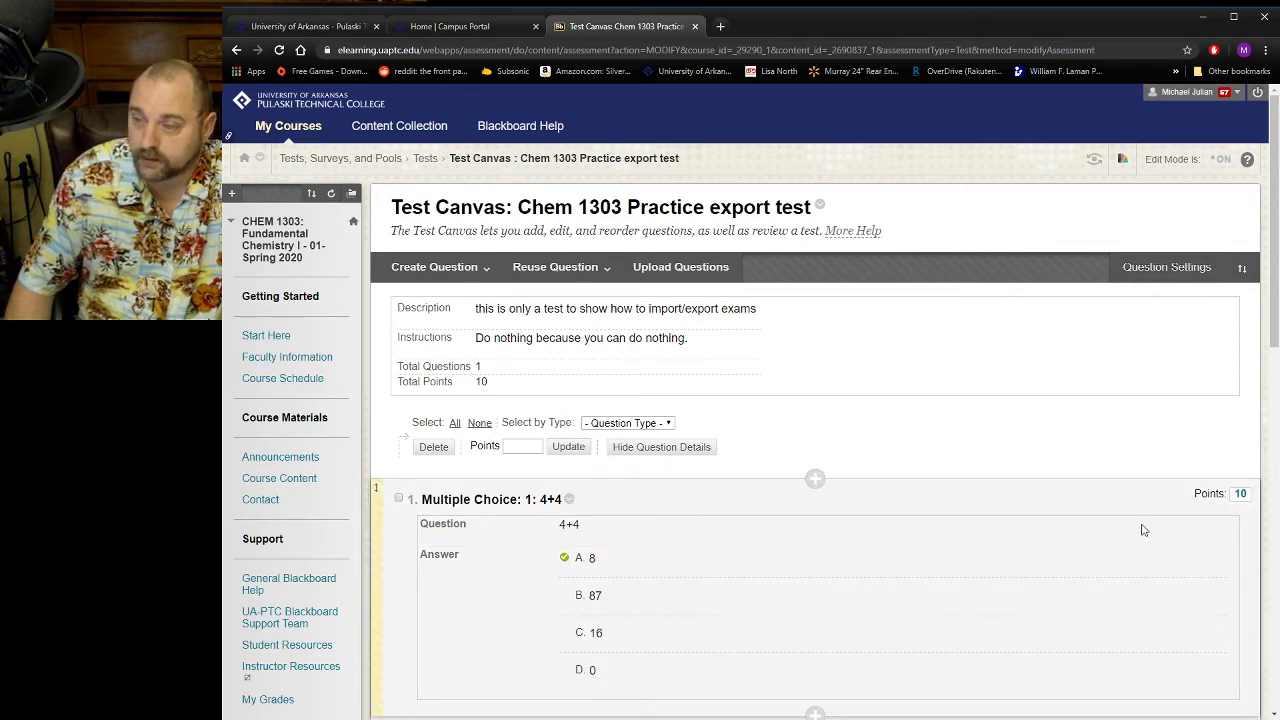
pyautogui.scroll(-1, 1242, 516)
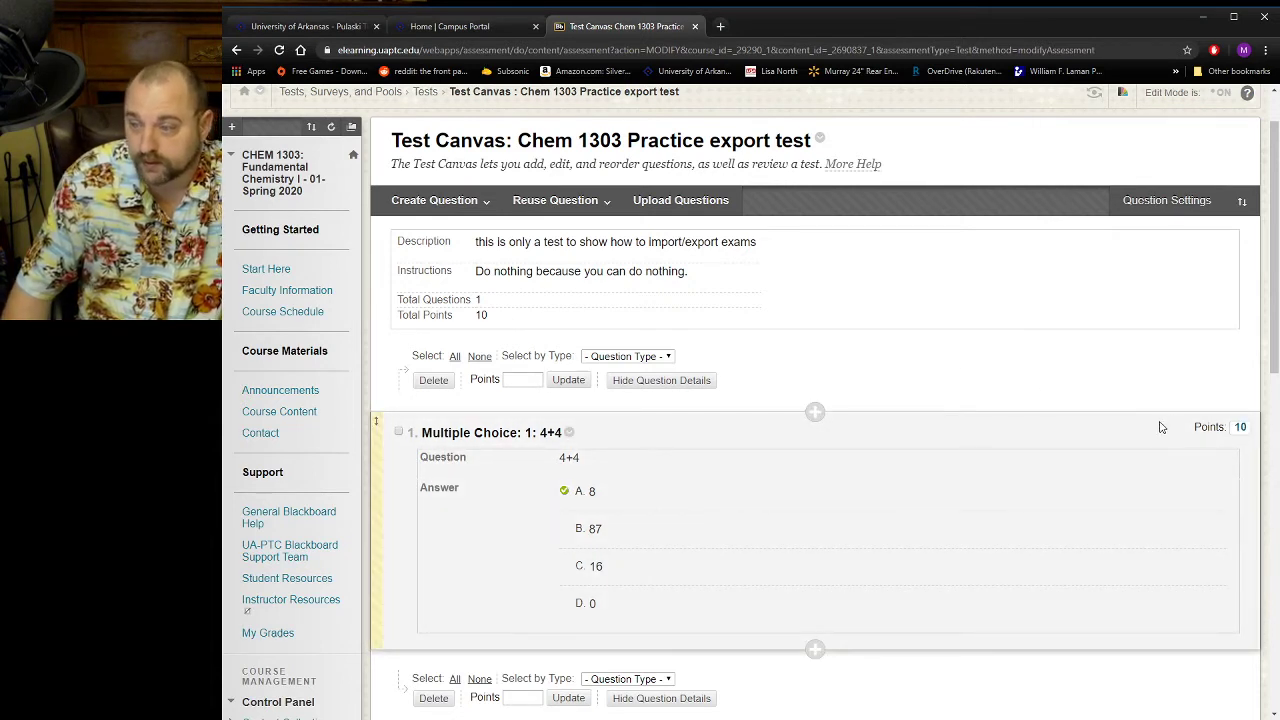
# Inspect the points and extra credit settings of the 4+4 question without saving changes, and review the question's answers.
pyautogui.click(1239, 432)
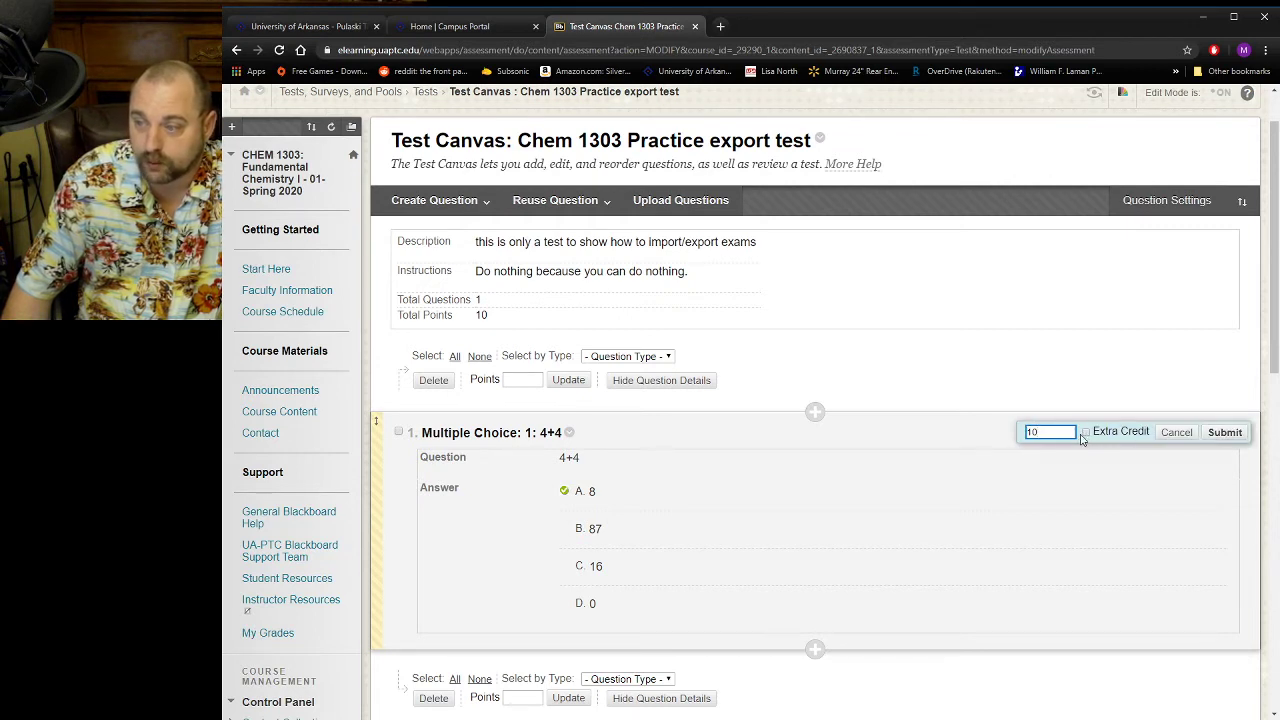
pyautogui.click(1175, 433)
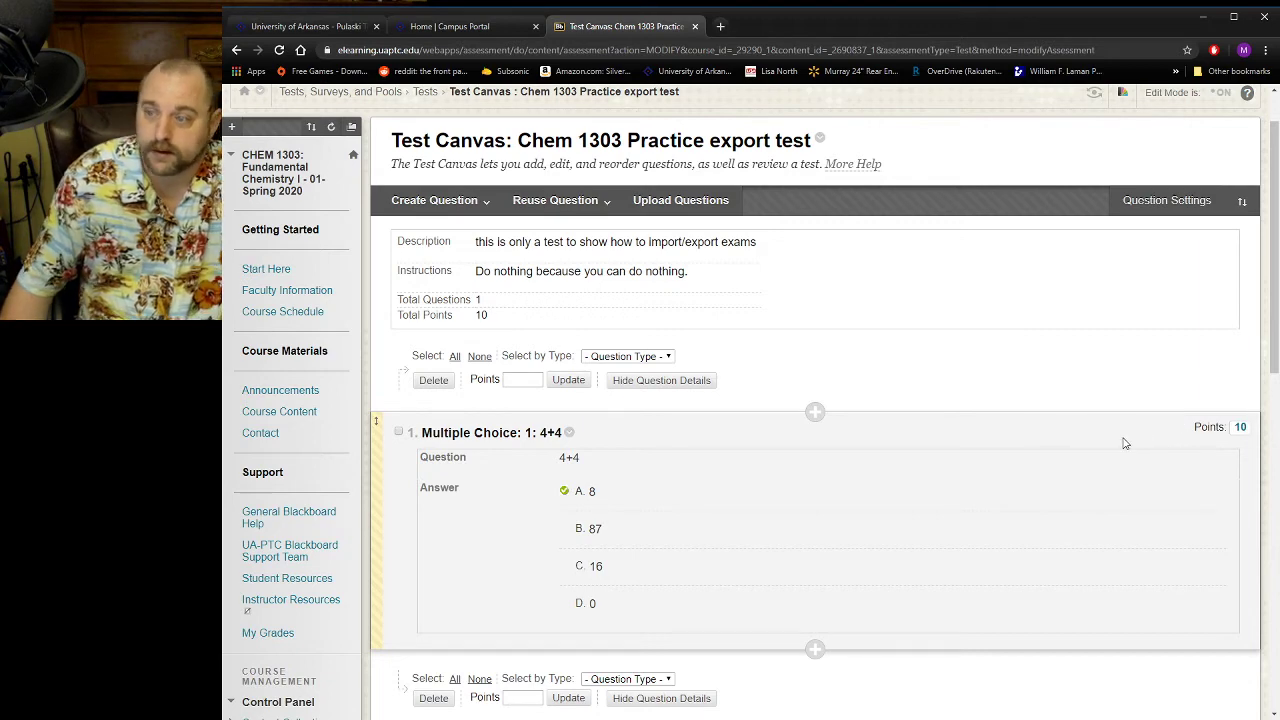
pyautogui.scroll(-2, 1124, 443)
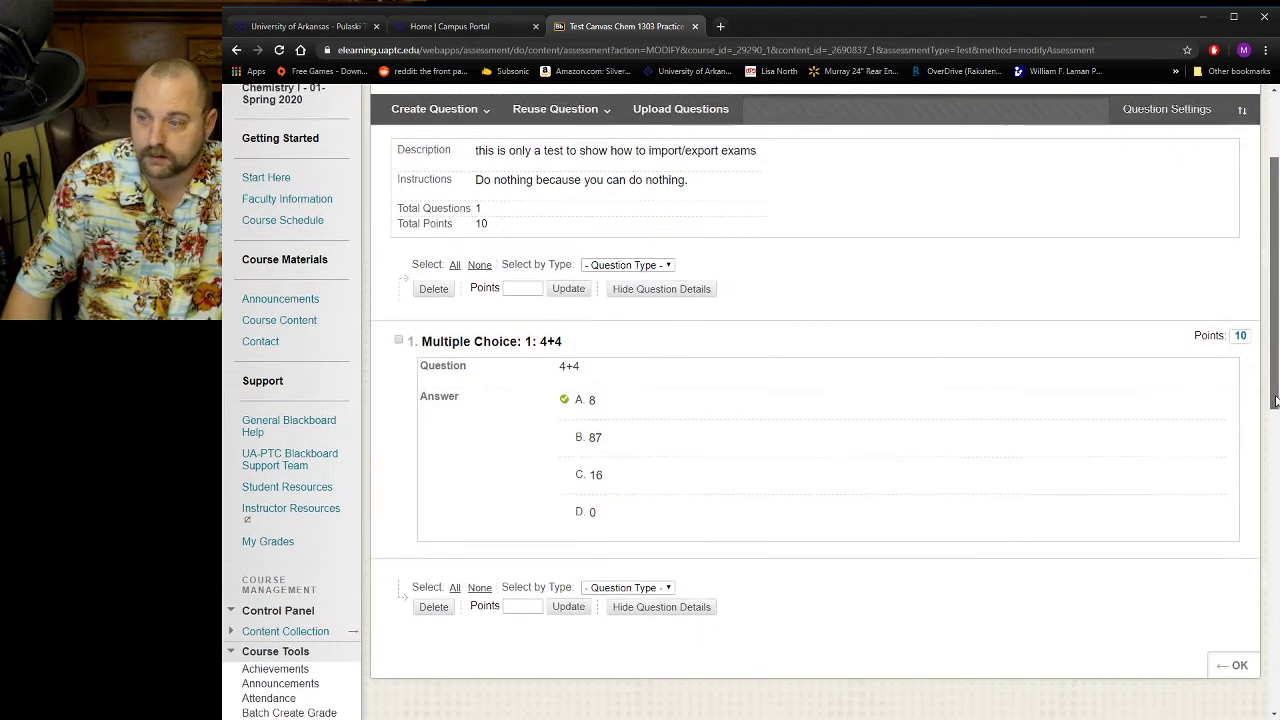
pyautogui.moveTo(1276, 401)
pyautogui.mouseDown()
pyautogui.moveTo(1277, 499)
pyautogui.moveTo(1277, 389)
pyautogui.mouseUp()
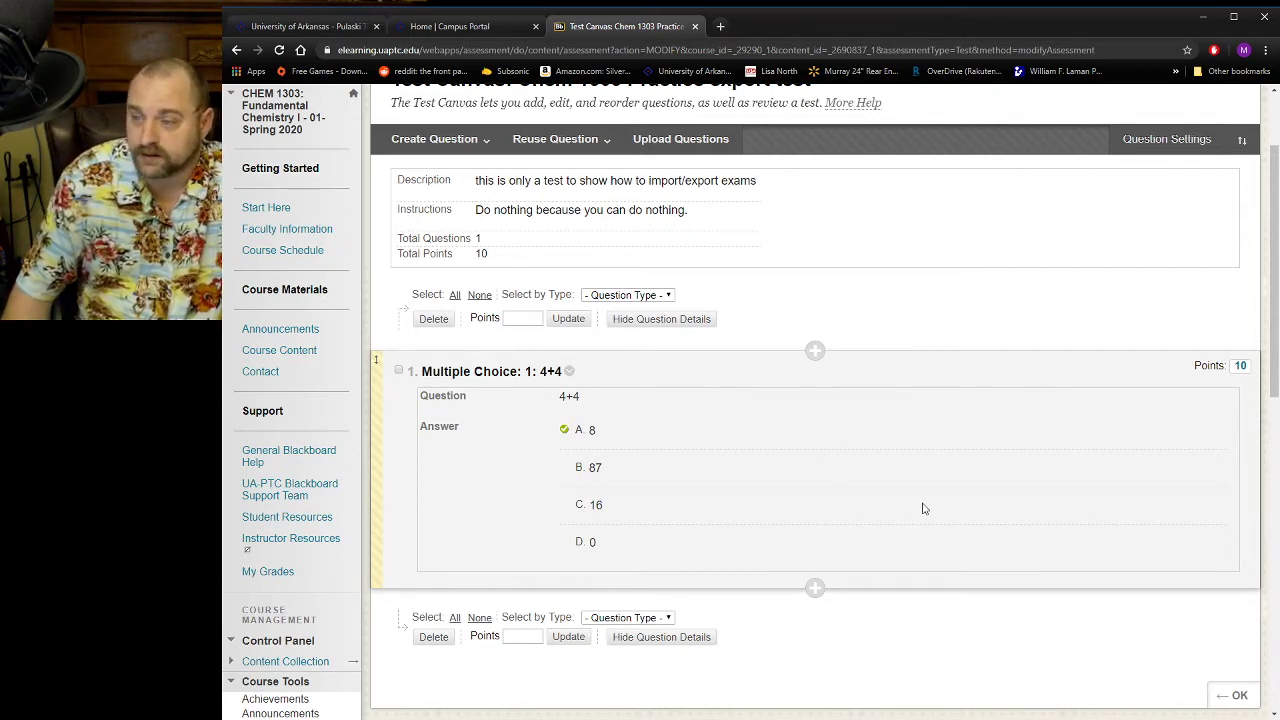
pyautogui.scroll(1, 923, 508)
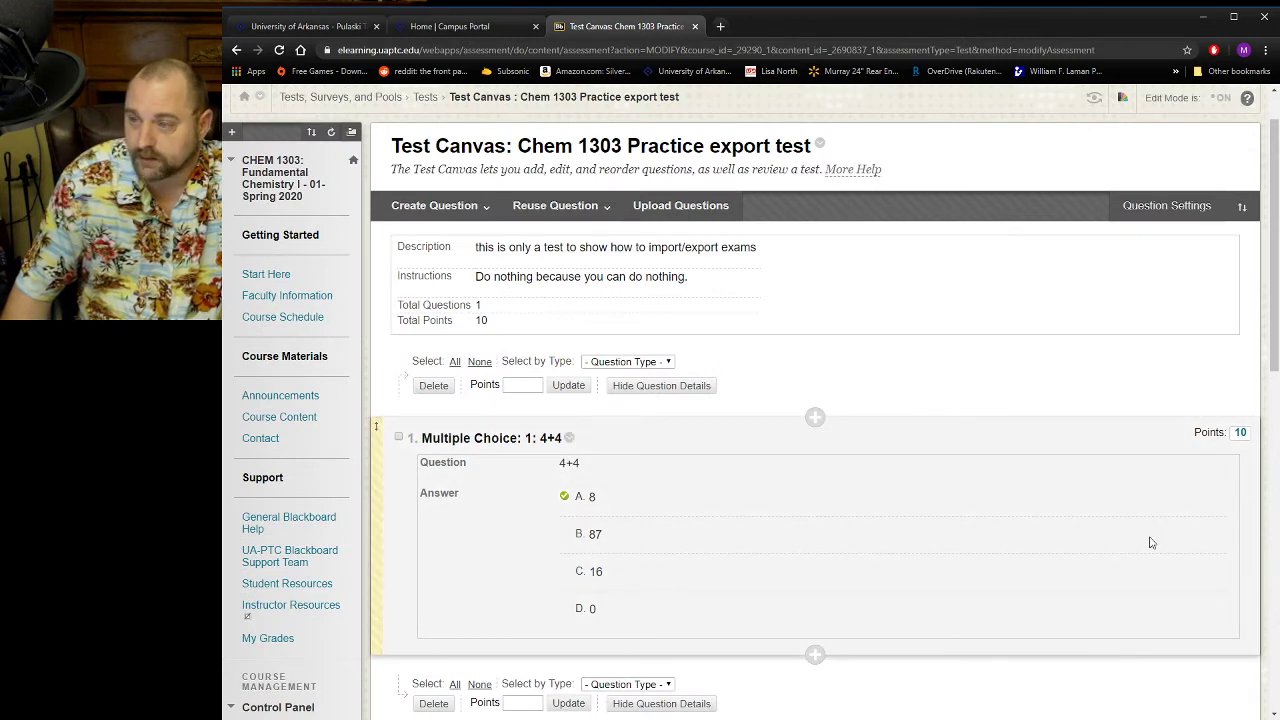
pyautogui.scroll(-1, 1277, 358)
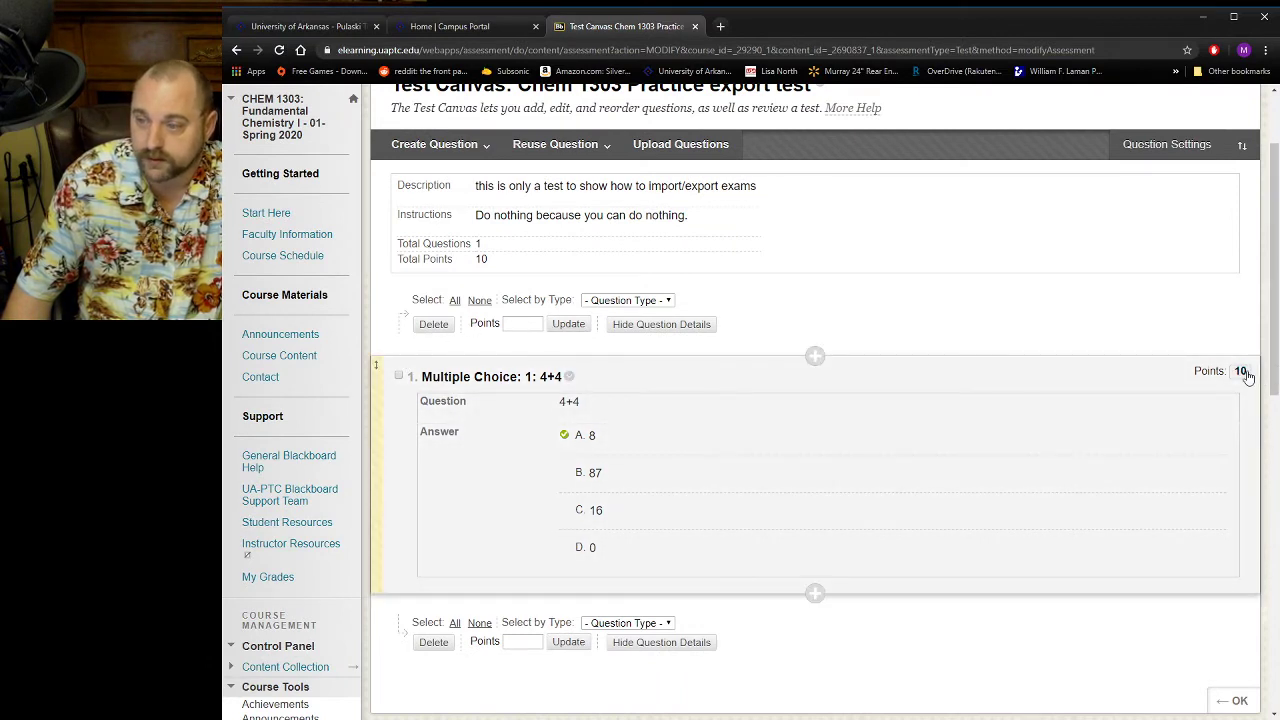
# Finish reviewing the test canvas to return to the Online Exams folder, and minimize the browser after checking the listed items.
pyautogui.moveTo(1275, 383); pyautogui.dragTo(1275, 432)
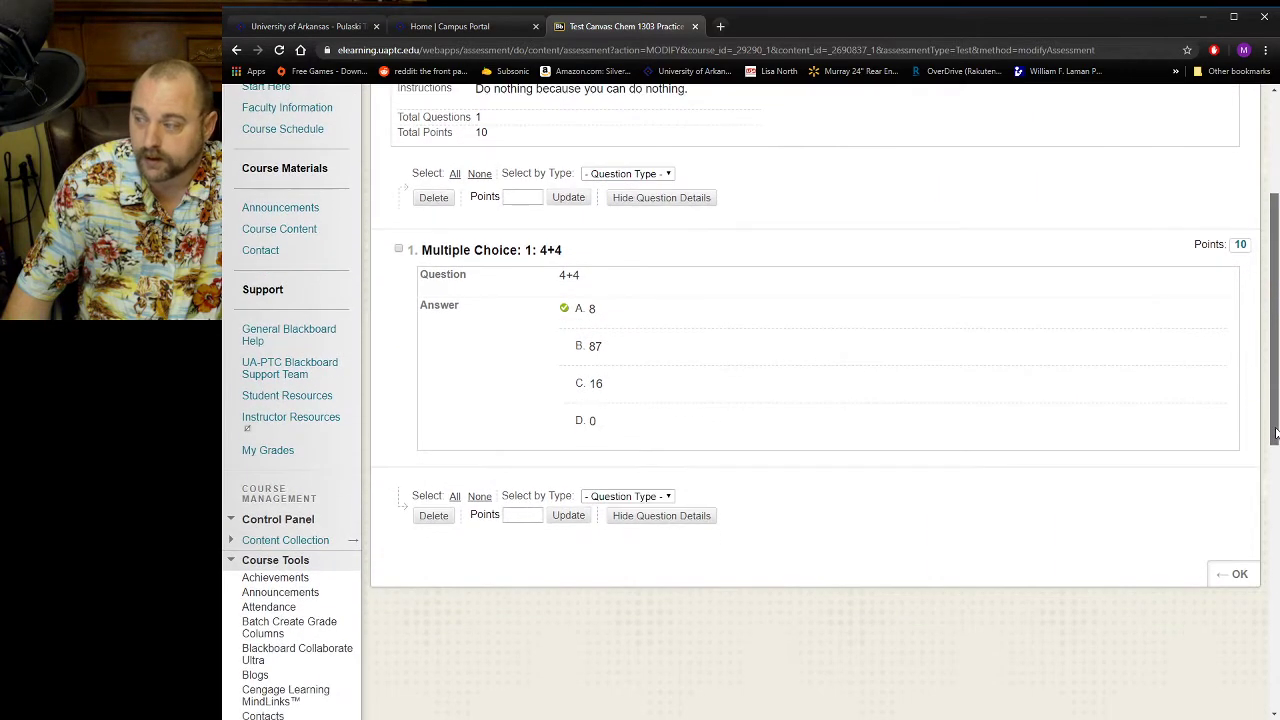
pyautogui.click(1237, 572)
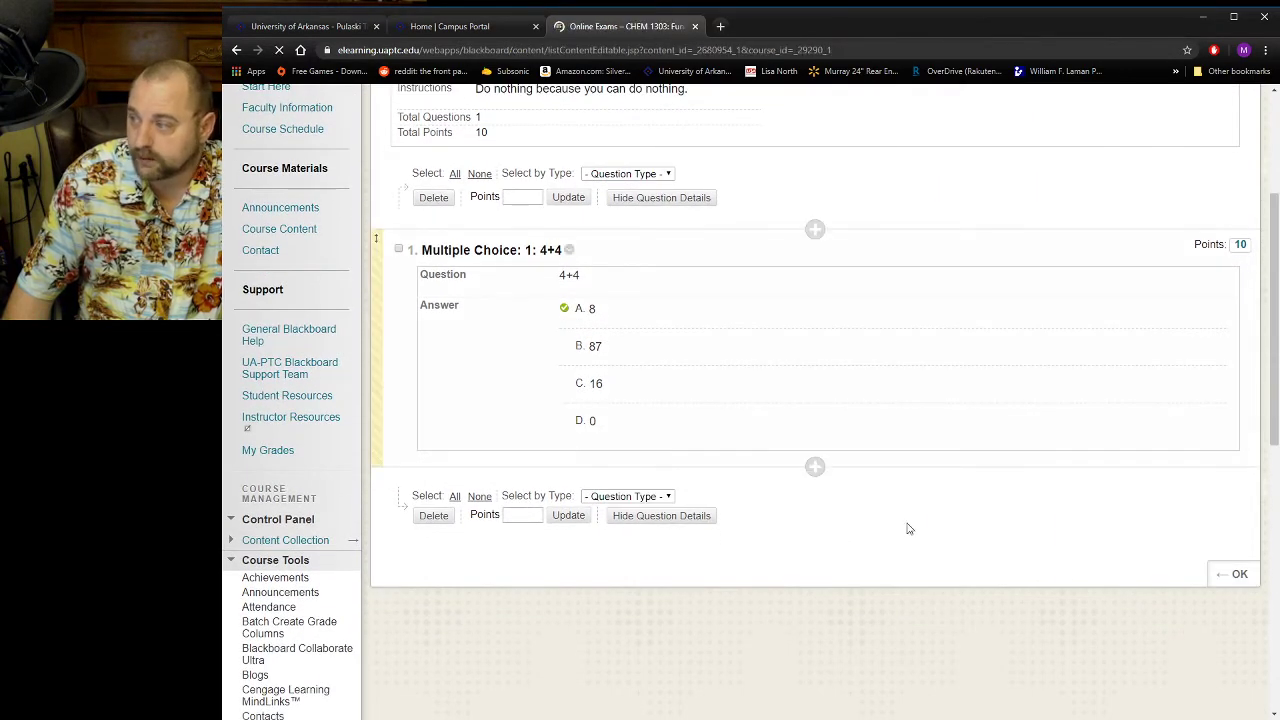
pyautogui.scroll(-1, 740, 560)
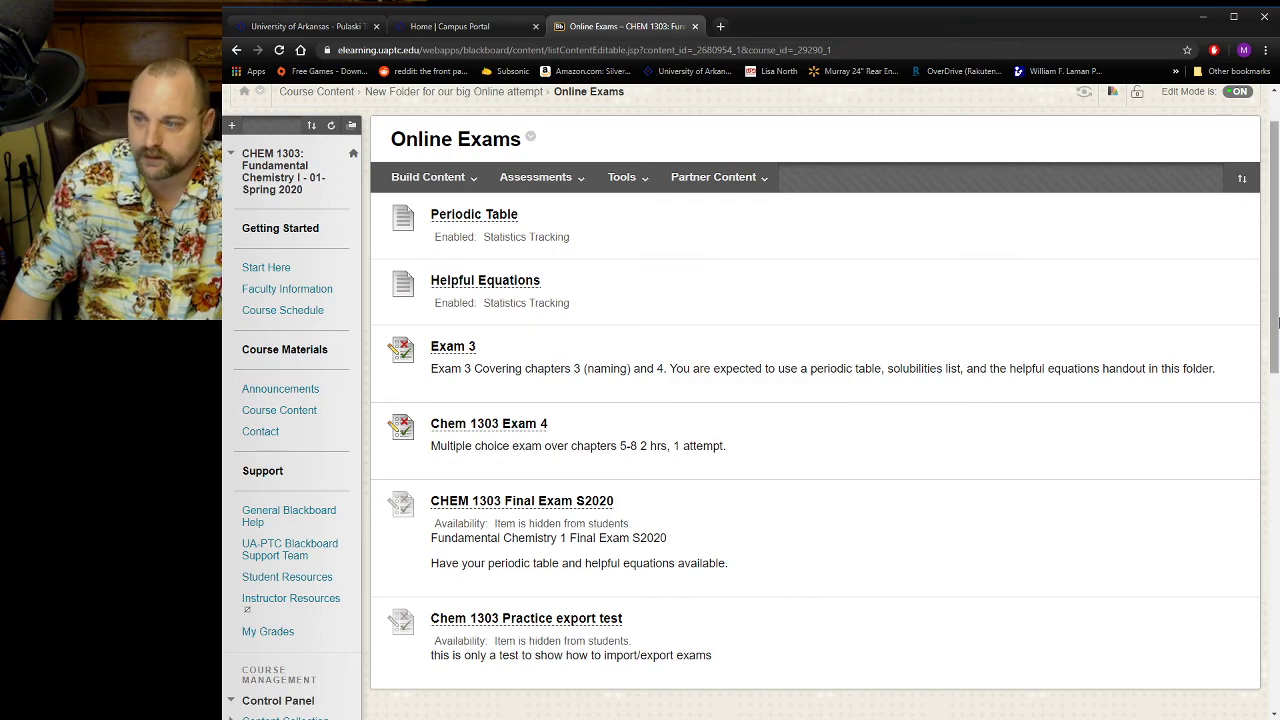
pyautogui.moveTo(1277, 315); pyautogui.dragTo(1275, 272)
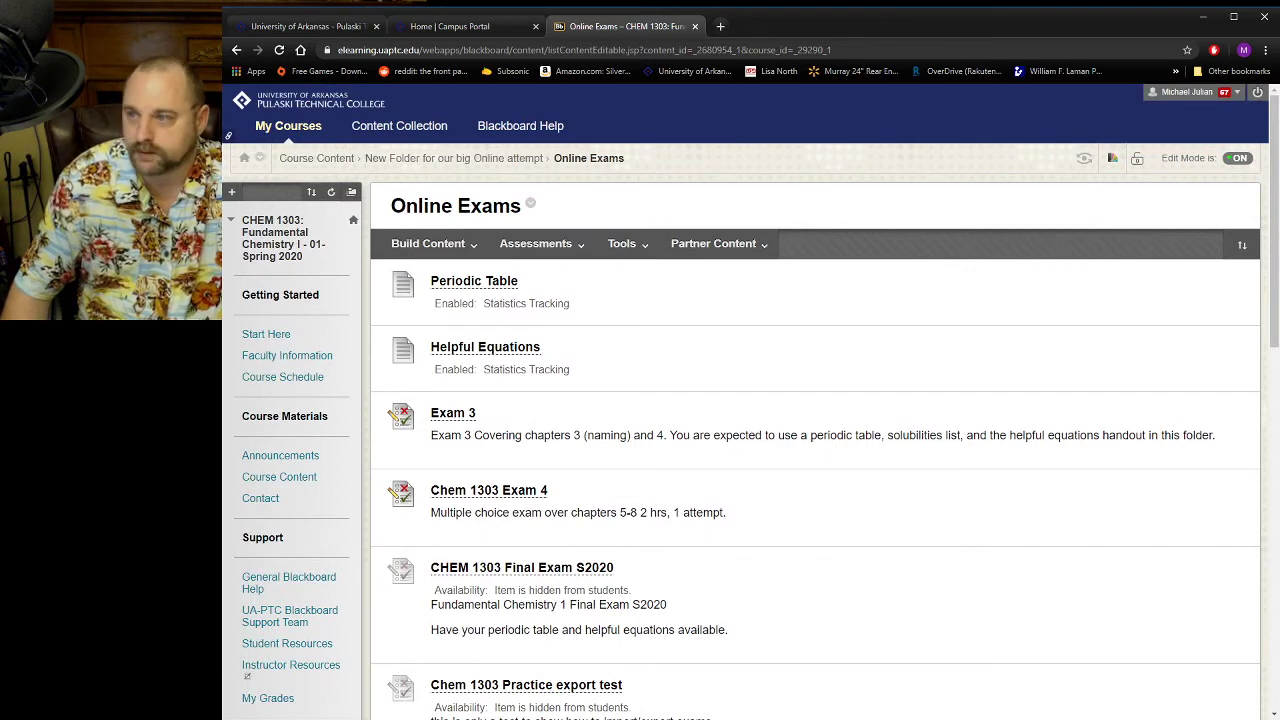
pyautogui.click(1204, 16)
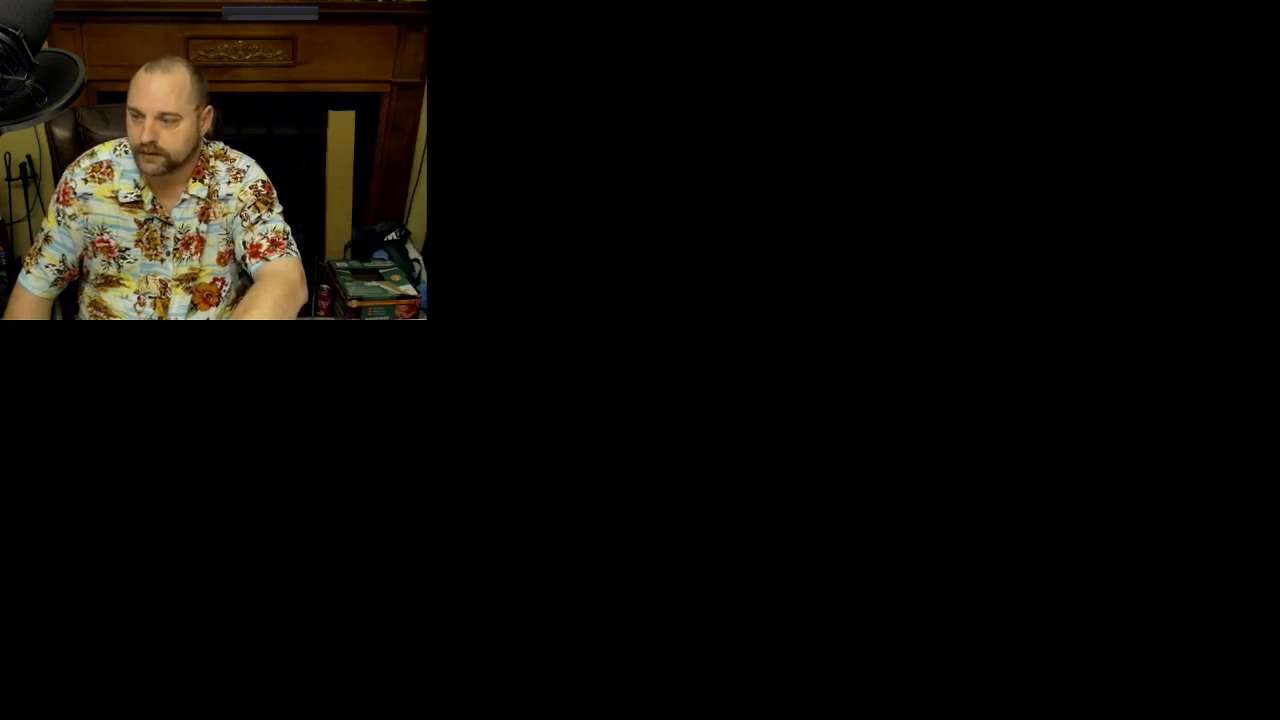